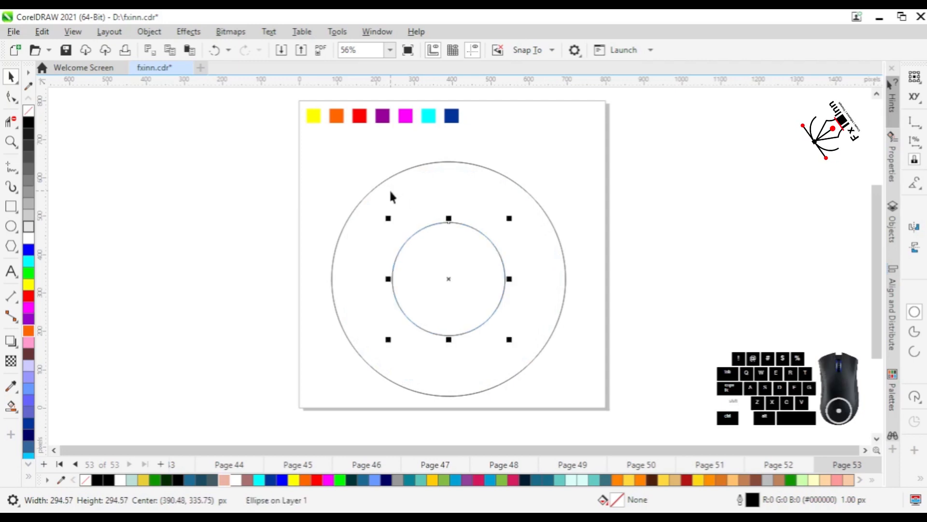
# Change the outlines of both concentric circles to red
pyautogui.keyDown('shift'); pyautogui.click(391, 190); pyautogui.keyUp('shift')
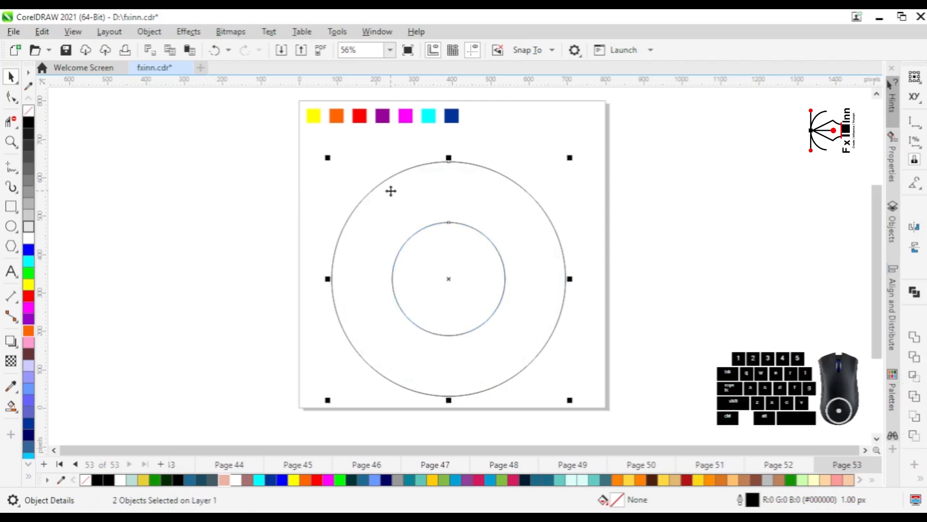
pyautogui.rightClick(316, 479)
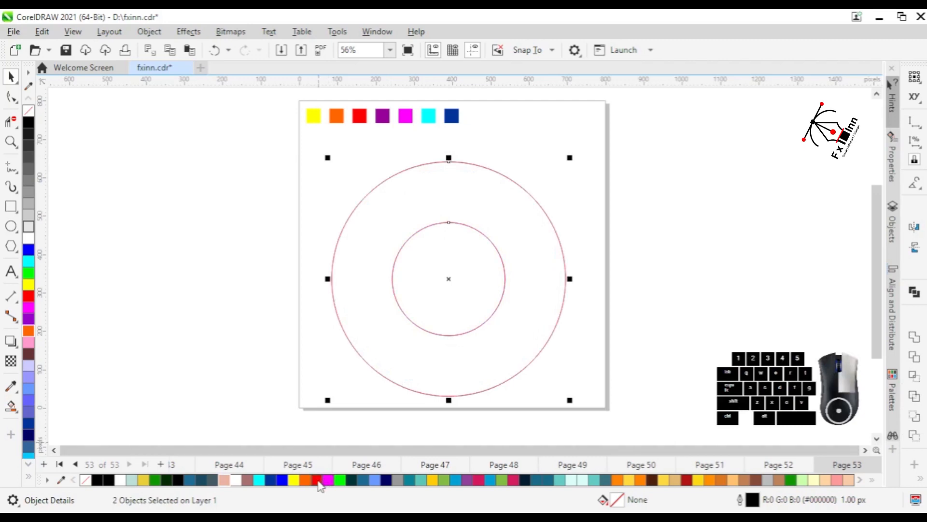
pyautogui.click(292, 297)
# Duplicate the large red circle about 146 px to its right and give the copy a black outline
pyautogui.click(357, 249)
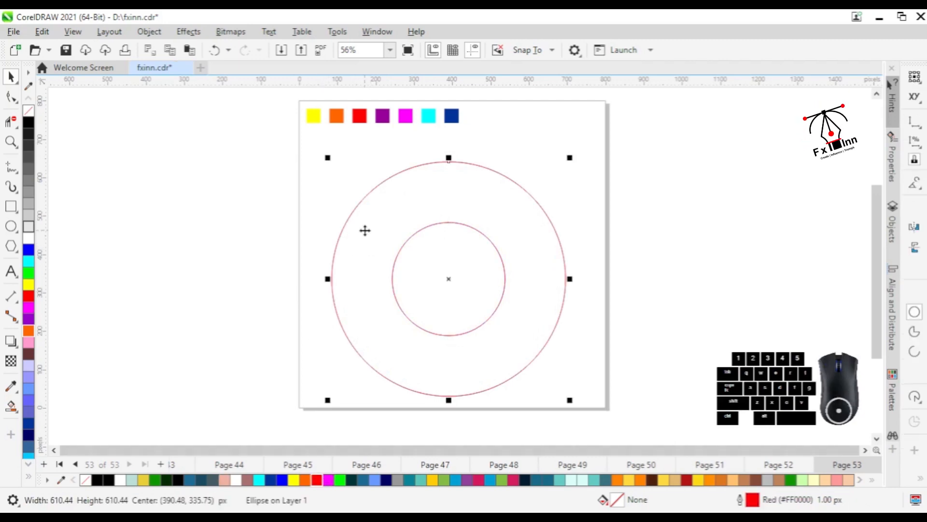
pyautogui.moveTo(380, 214); pyautogui.dragTo(435, 210)
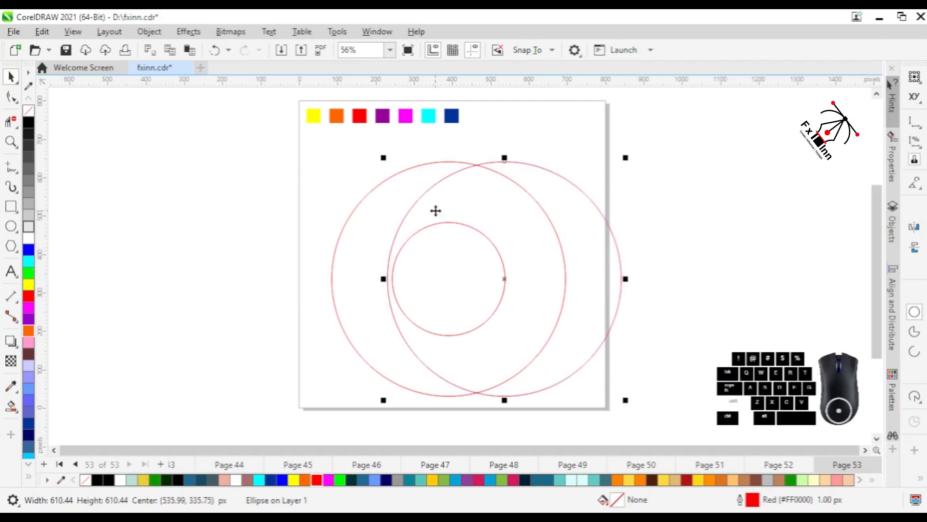
pyautogui.rightClick(177, 482)
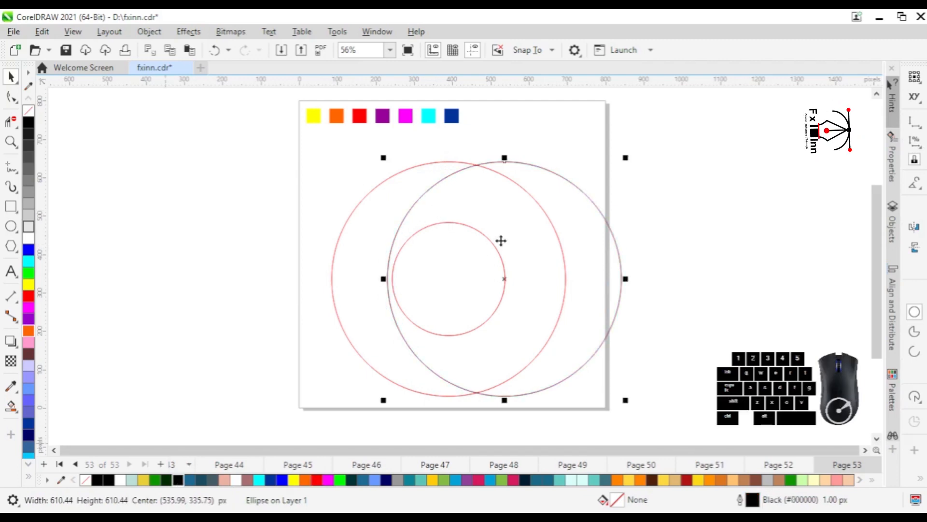
# Shrink the black circle to about 444 px in diameter and align its centre horizontally level with the small red circle's centre
pyautogui.moveTo(629, 158); pyautogui.dragTo(573, 153)
pyautogui.moveTo(533, 282); pyautogui.dragTo(531, 250)
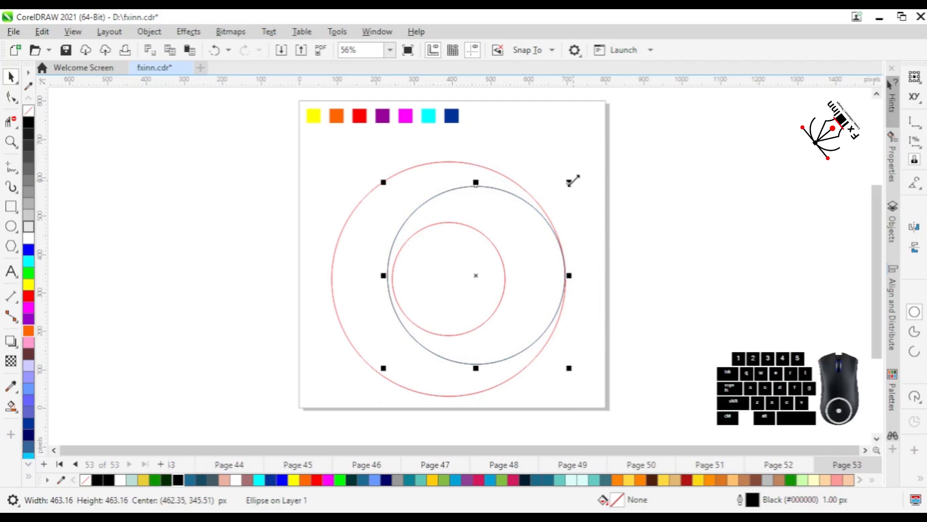
pyautogui.moveTo(572, 181); pyautogui.dragTo(561, 190)
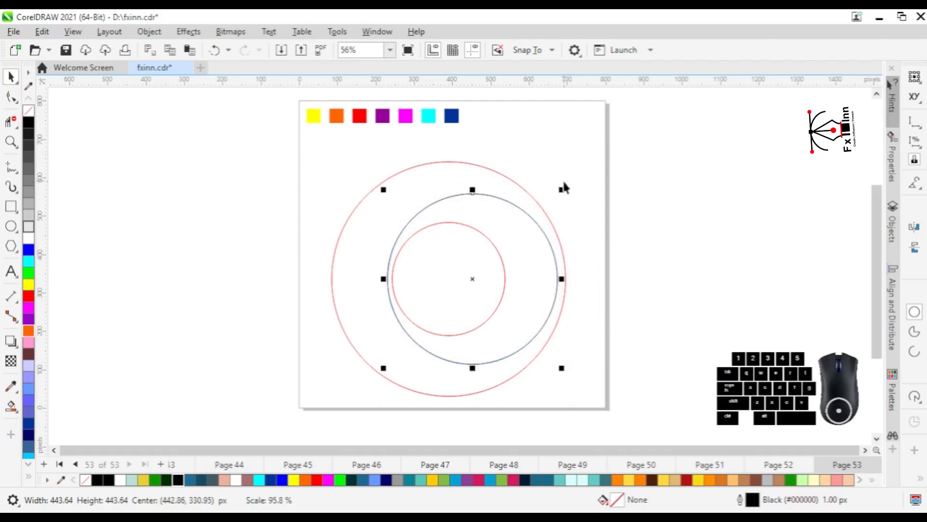
pyautogui.moveTo(524, 245); pyautogui.dragTo(526, 245)
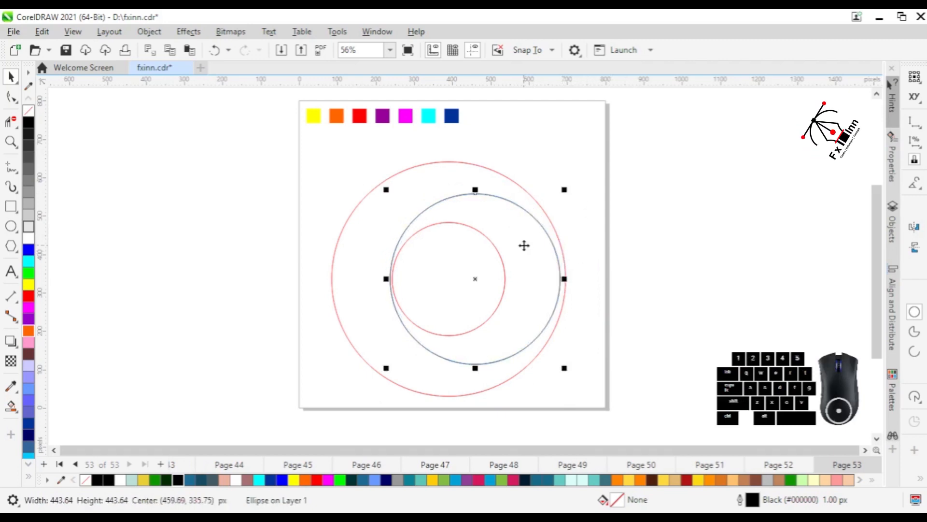
pyautogui.keyDown('shift'); pyautogui.click(476, 230); pyautogui.keyUp('shift')
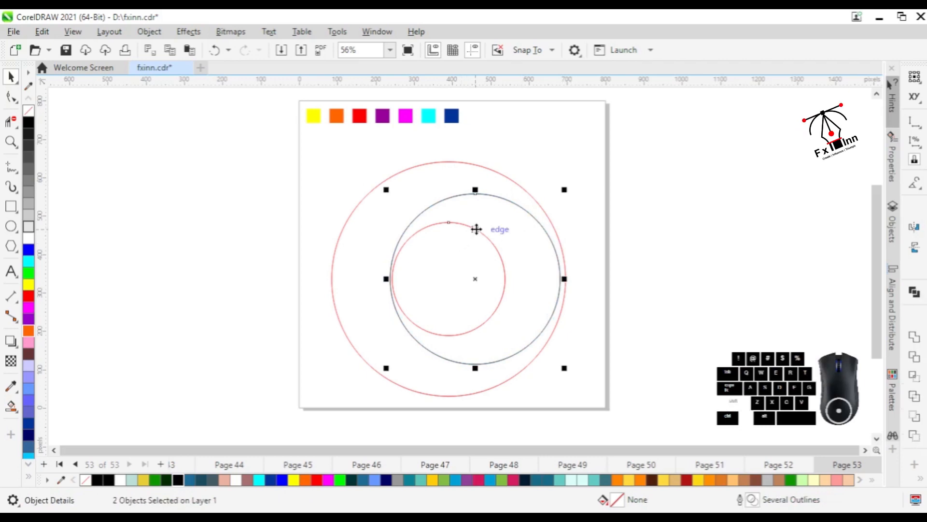
pyautogui.click(610, 200)
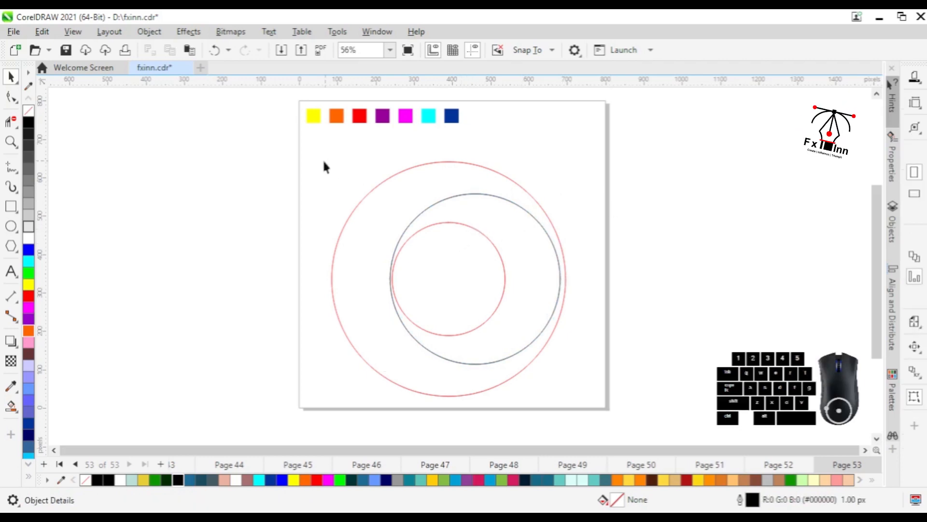
# Enlarge the black circle to about 470 px in diameter and realign its centre level with the small red circle's centre
pyautogui.press('z')
pyautogui.moveTo(305, 138); pyautogui.dragTo(607, 411)
pyautogui.press('space')
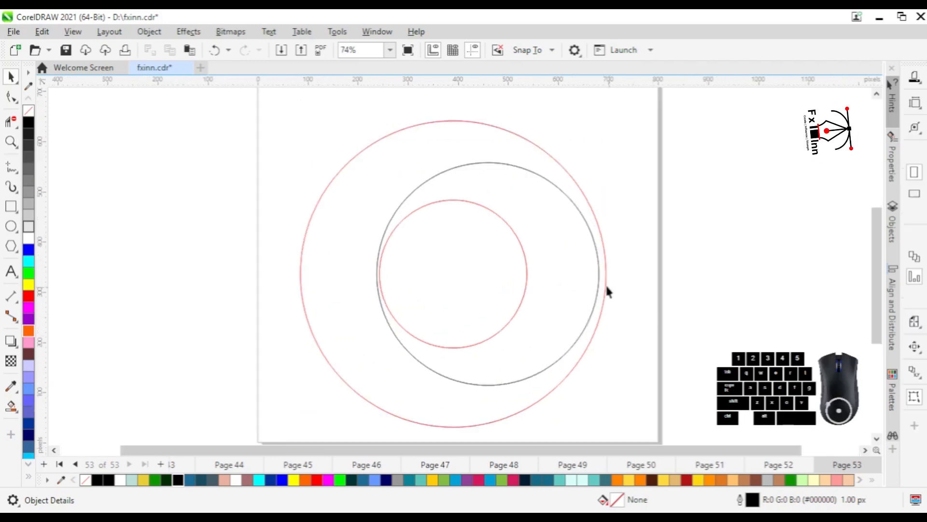
pyautogui.click(571, 261)
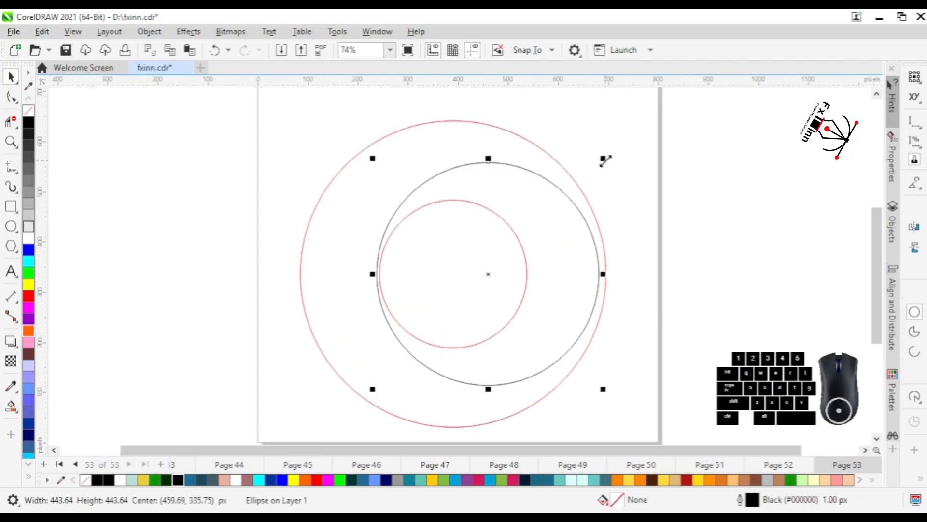
pyautogui.moveTo(603, 158); pyautogui.dragTo(623, 143)
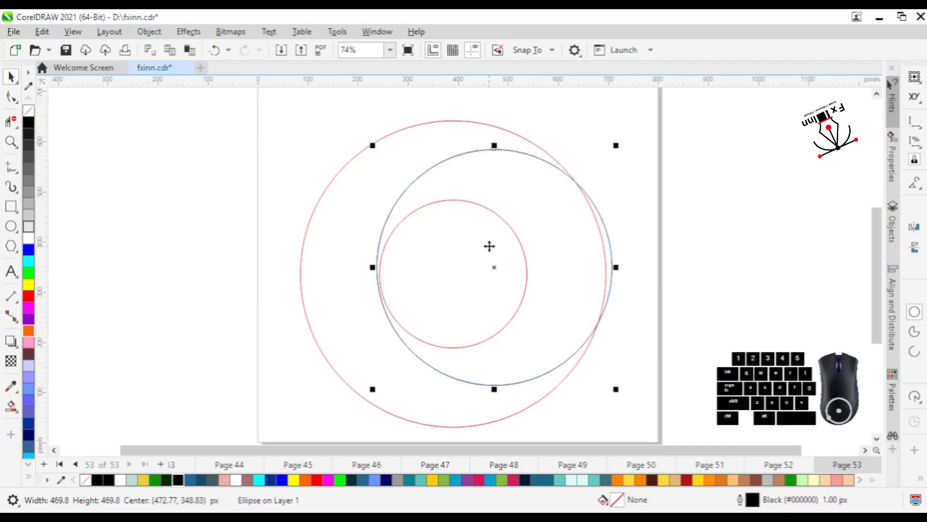
pyautogui.keyDown('shift'); pyautogui.click(505, 223); pyautogui.keyUp('shift')
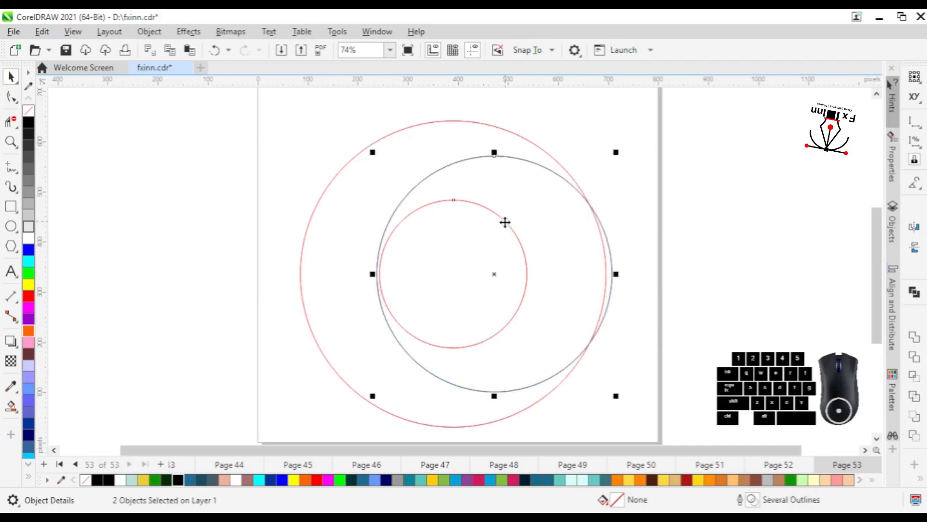
pyautogui.click(616, 202)
pyautogui.click(557, 226)
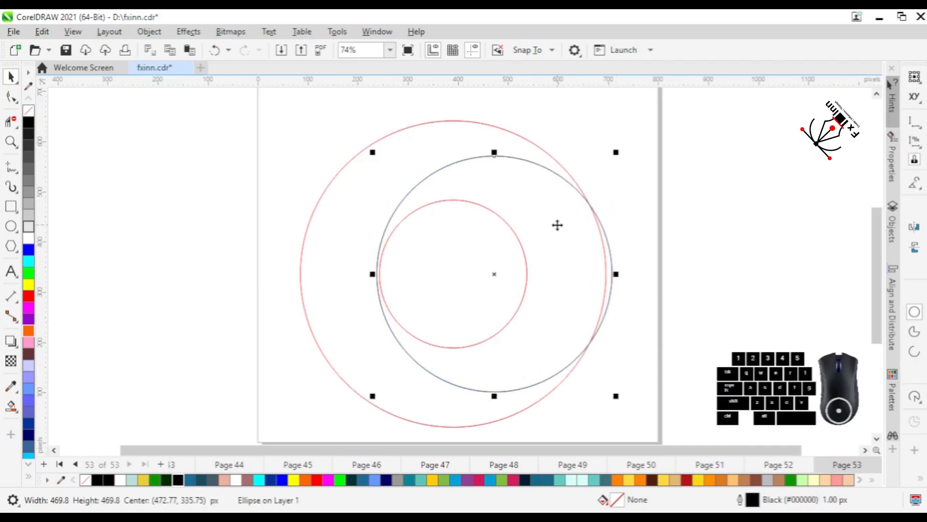
# Create two progressively larger black copies of the black circle, extending up and left, the largest about 636 px in diameter
pyautogui.moveTo(379, 152)
pyautogui.mouseDown()
pyautogui.moveTo(326, 121)
pyautogui.moveTo(332, 114)
pyautogui.moveTo(248, 82)
pyautogui.moveTo(278, 150)
pyautogui.moveTo(221, 122)
pyautogui.mouseUp()
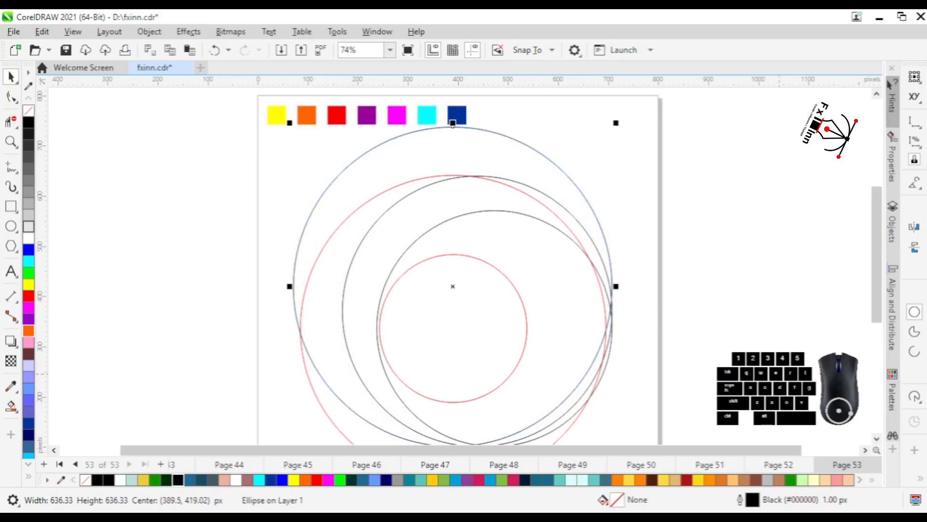
pyautogui.click(878, 439)
pyautogui.click(878, 439)
pyautogui.click(729, 294)
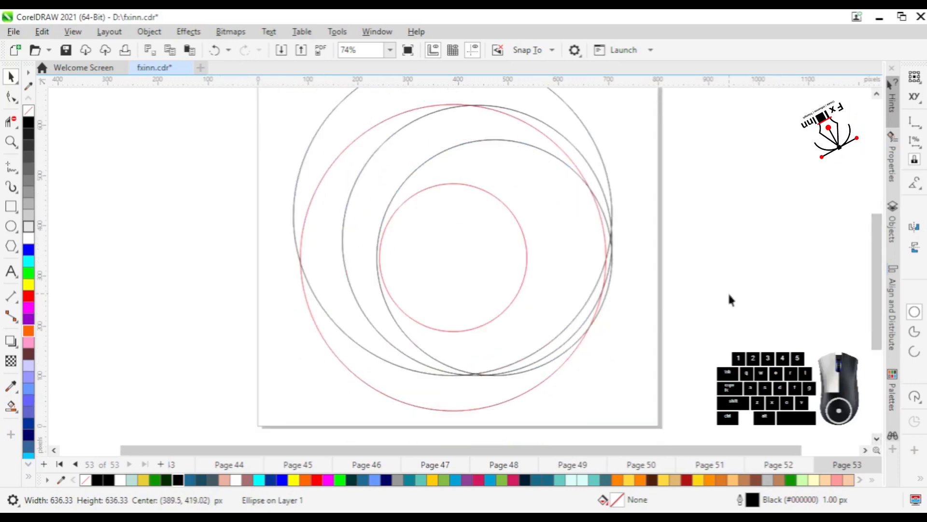
# Shrink the largest black circle to about 612 px in diameter and move its centre to about (368, 429) px
pyautogui.press('z')
pyautogui.rightClick(639, 273)
pyautogui.moveTo(609, 119); pyautogui.dragTo(273, 405)
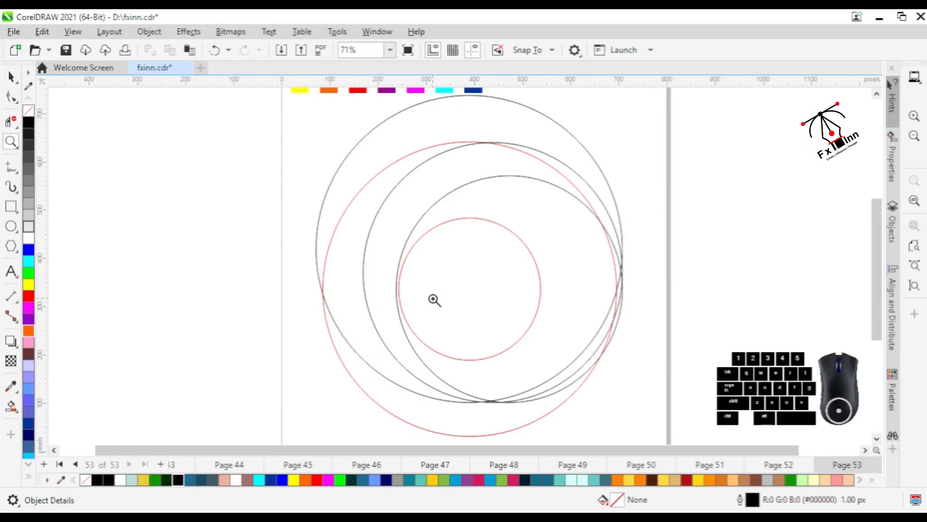
pyautogui.press('space')
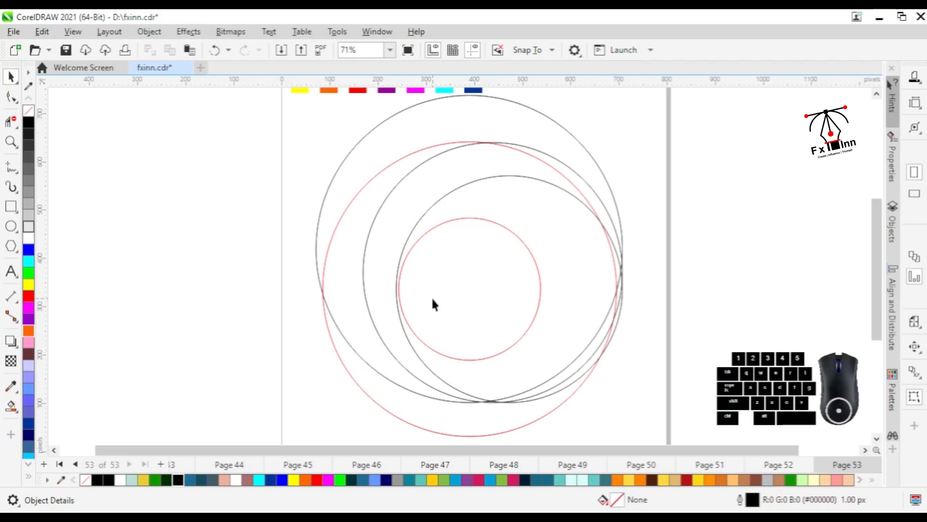
pyautogui.click(548, 122)
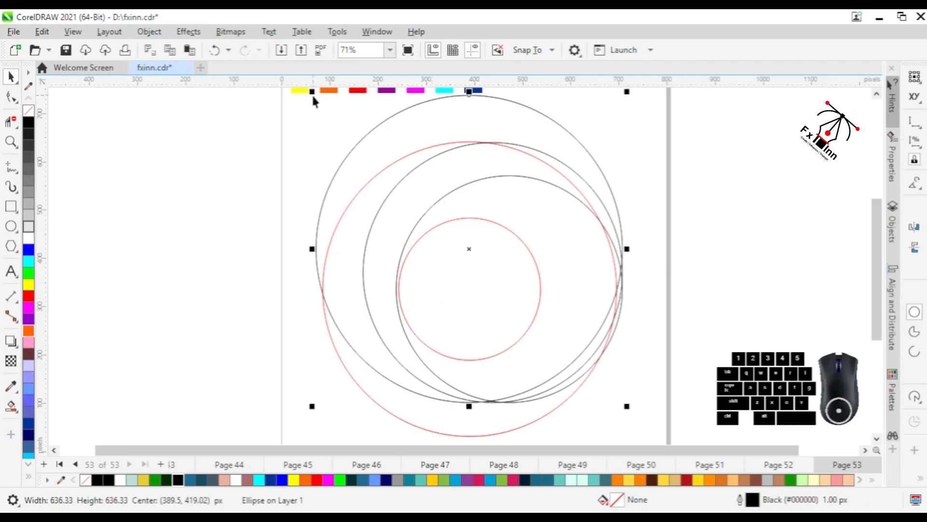
pyautogui.moveTo(312, 91); pyautogui.dragTo(323, 103)
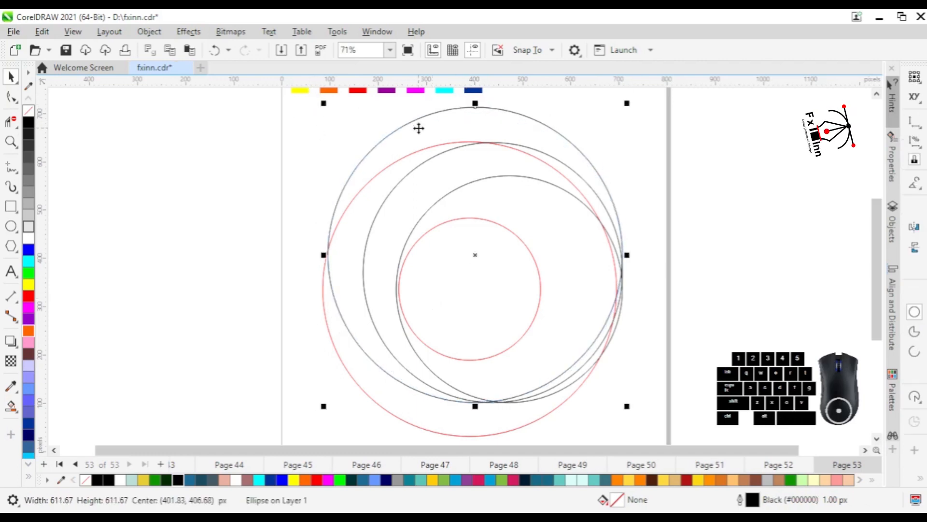
pyautogui.moveTo(419, 128)
pyautogui.mouseDown()
pyautogui.moveTo(409, 128)
pyautogui.moveTo(416, 138)
pyautogui.moveTo(415, 118)
pyautogui.moveTo(437, 128)
pyautogui.mouseUp()
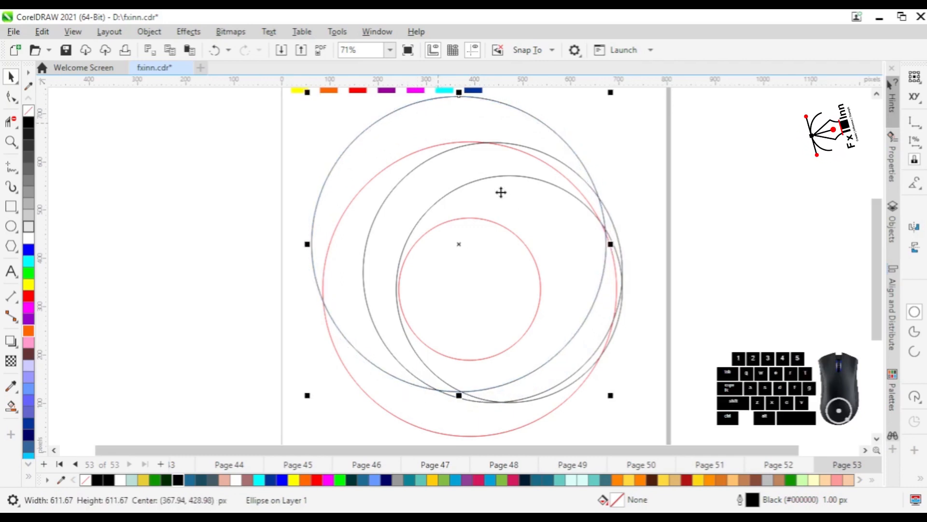
# Shift the smallest black circle slightly left and shrink it to about 461 px in diameter
pyautogui.click(525, 212)
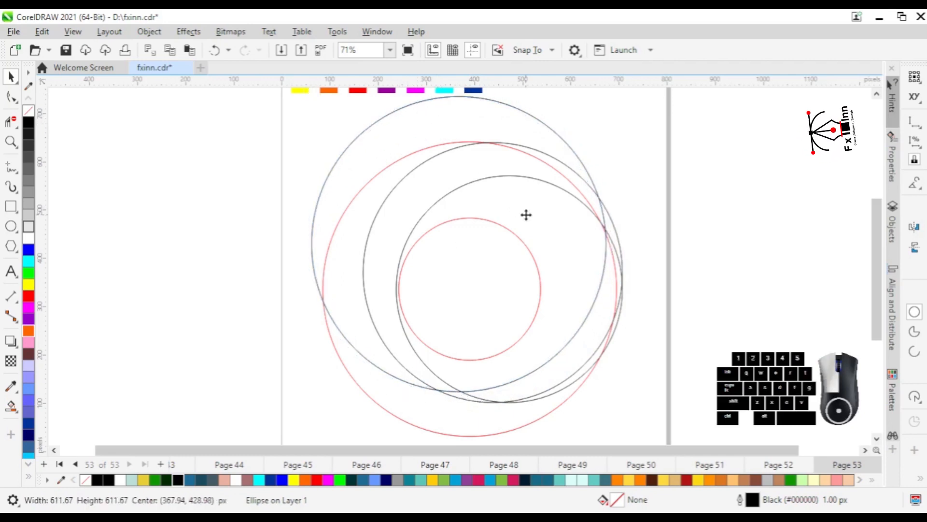
pyautogui.click(519, 178)
pyautogui.moveTo(521, 176); pyautogui.dragTo(515, 179)
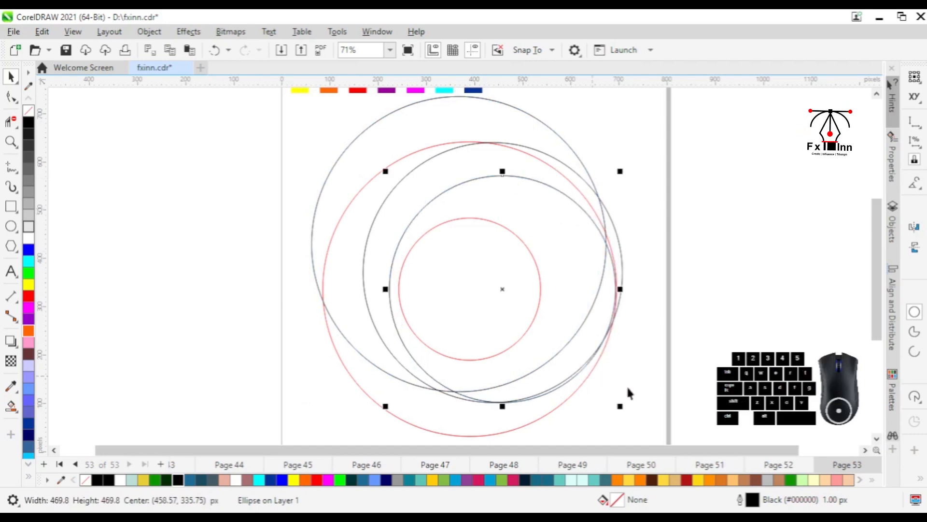
pyautogui.moveTo(621, 406); pyautogui.dragTo(615, 402)
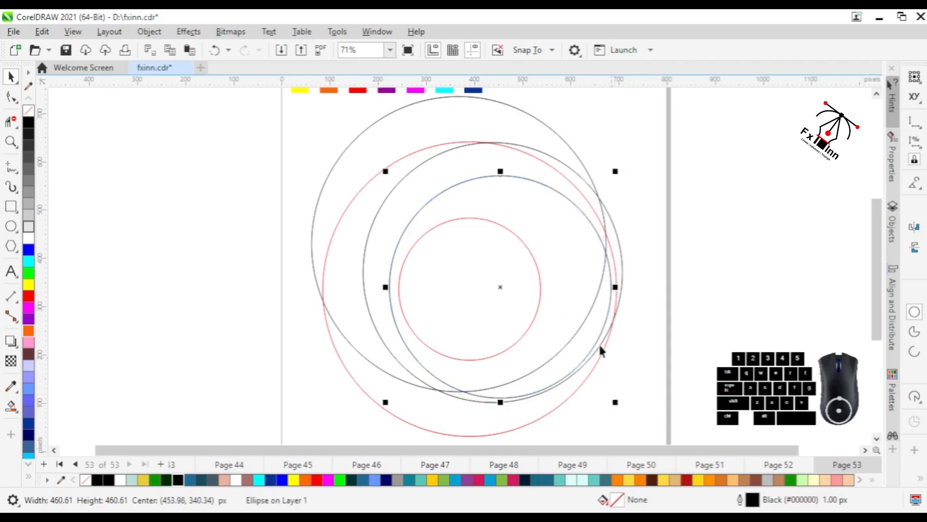
pyautogui.click(655, 203)
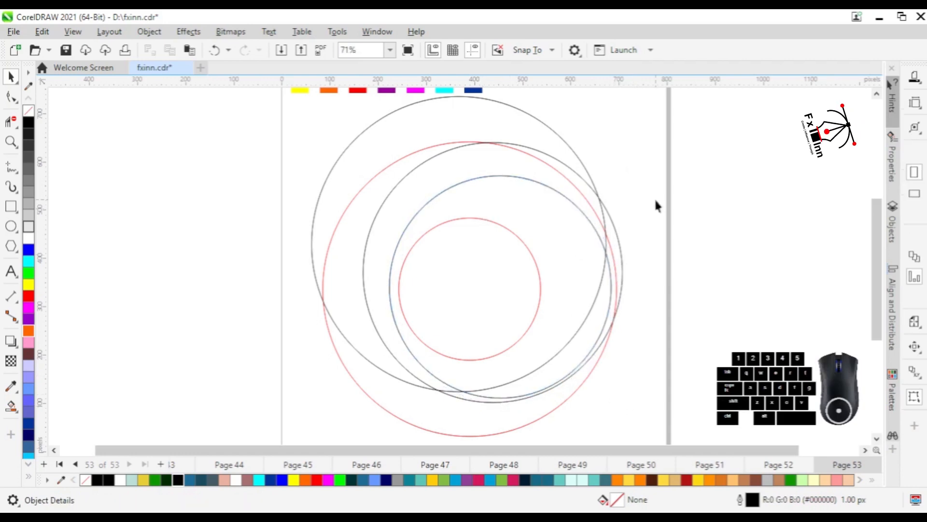
# Duplicate the middle-sized black circle, placing the copy about 92 px left and 139 px below the original
pyautogui.click(511, 196)
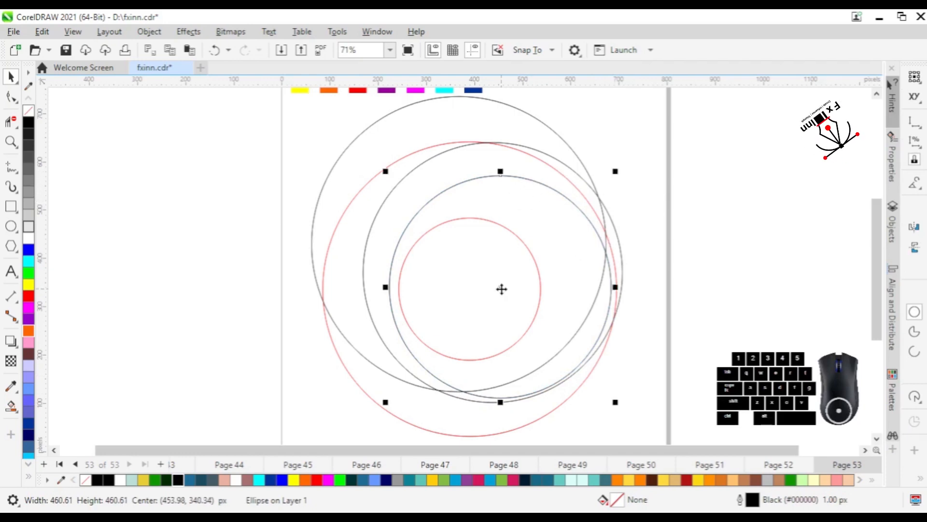
pyautogui.click(449, 148)
pyautogui.moveTo(492, 271); pyautogui.dragTo(449, 339)
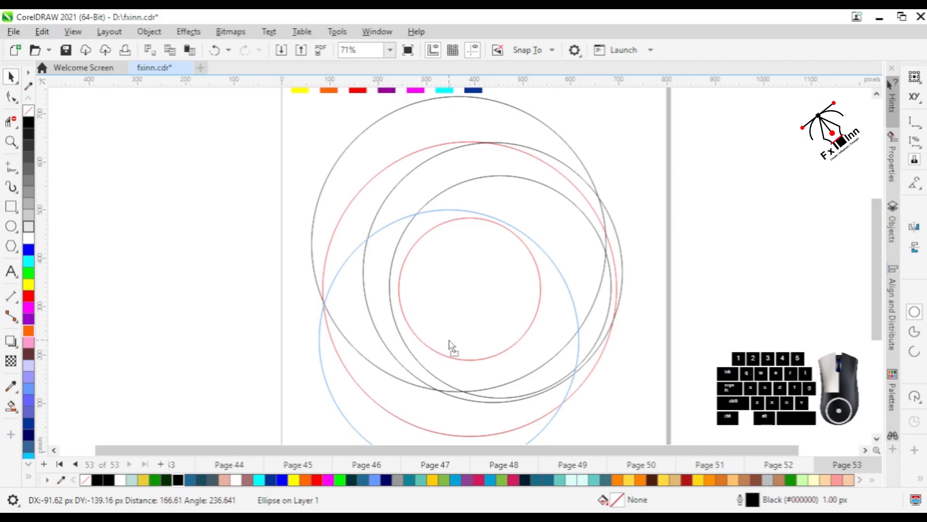
pyautogui.moveTo(449, 340); pyautogui.dragTo(449, 340)
pyautogui.click(633, 182)
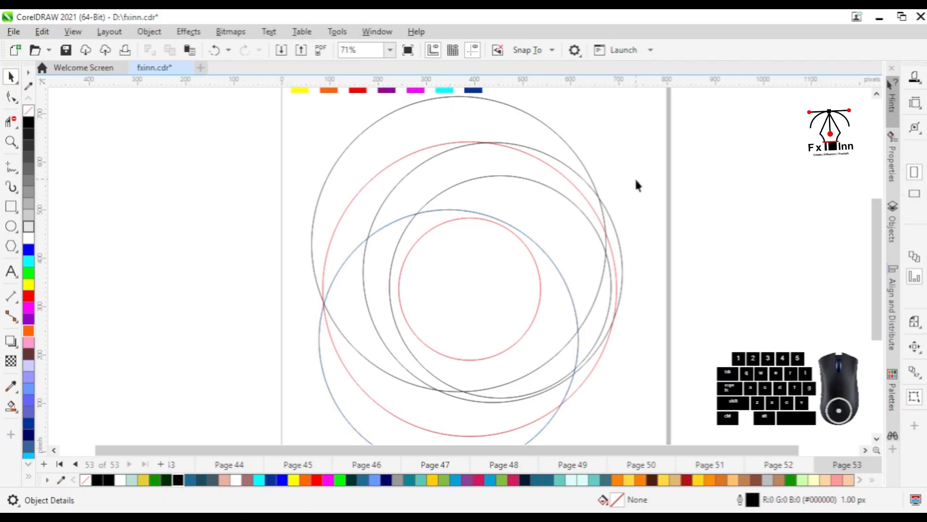
# Delete the black circles' arc segments lying outside the large red circle with the Virtual Segment Delete tool
pyautogui.click(11, 123)
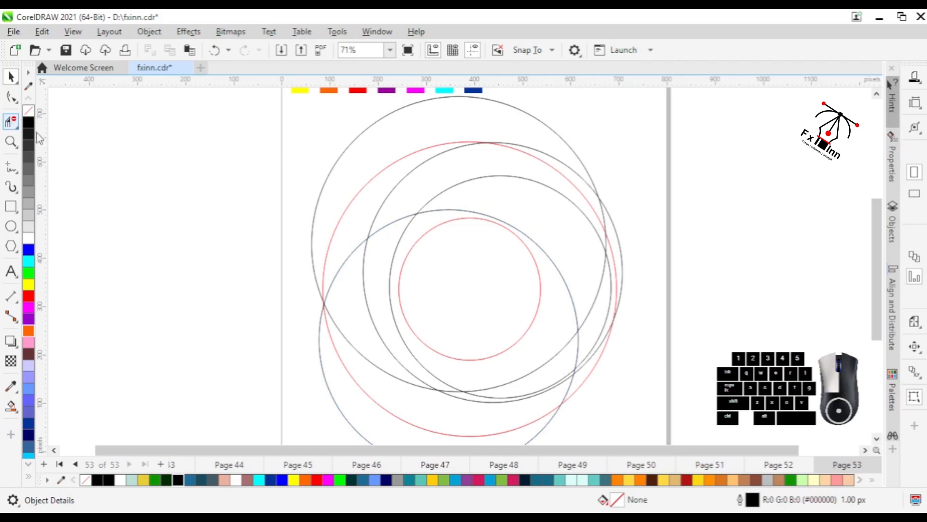
pyautogui.click(332, 169)
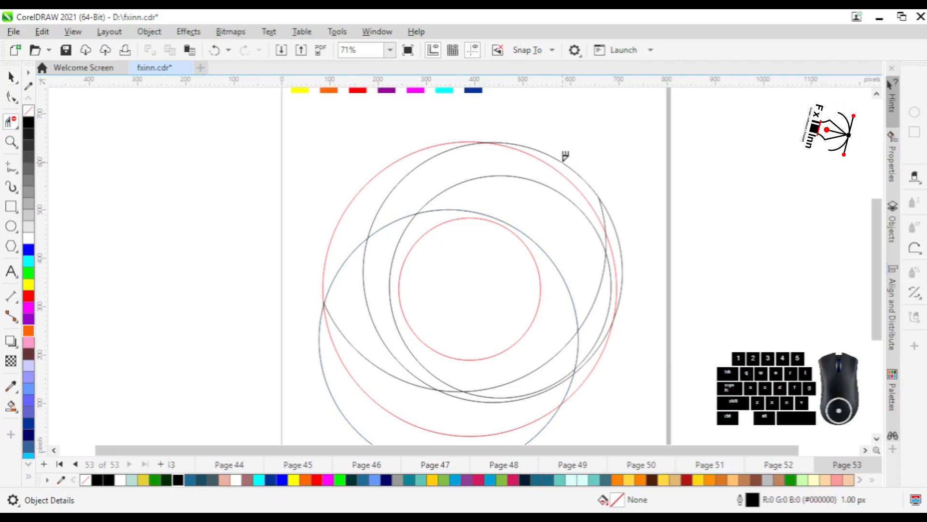
pyautogui.click(563, 162)
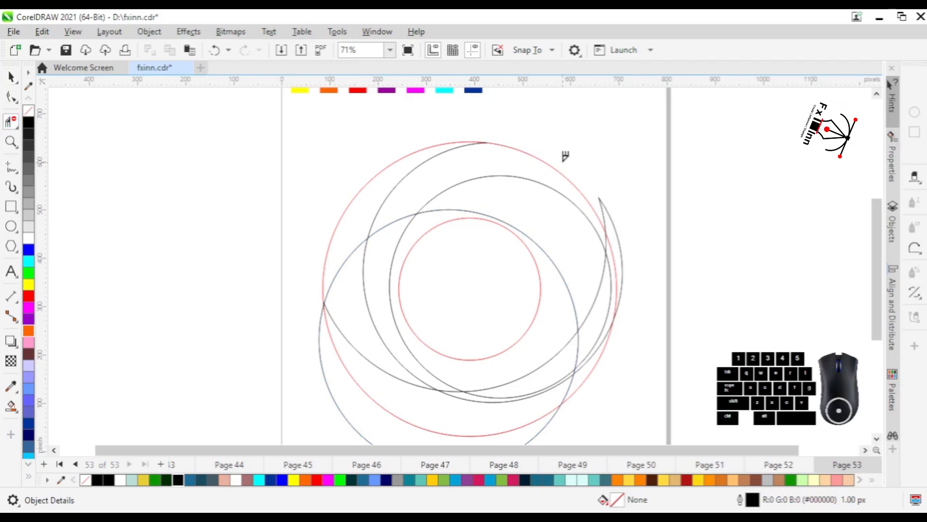
pyautogui.click(611, 213)
pyautogui.click(606, 210)
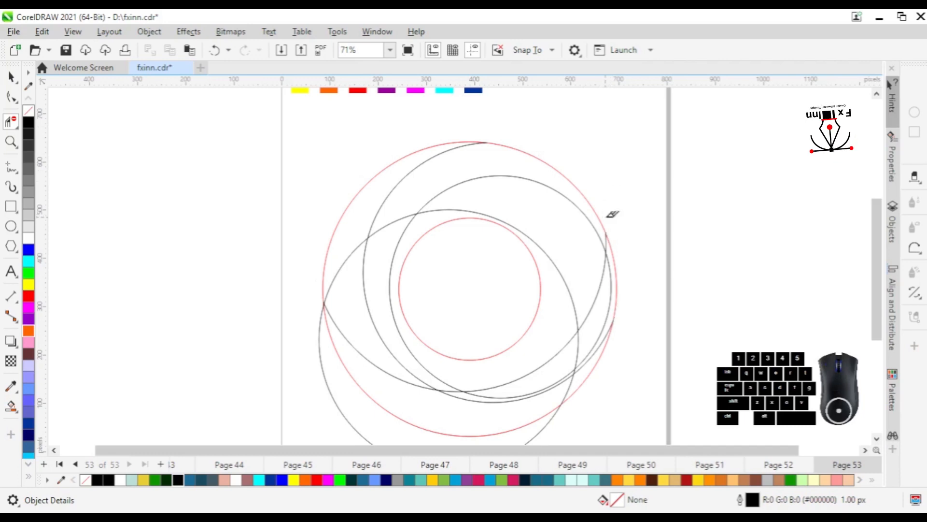
pyautogui.scroll(-3, 880, 446)
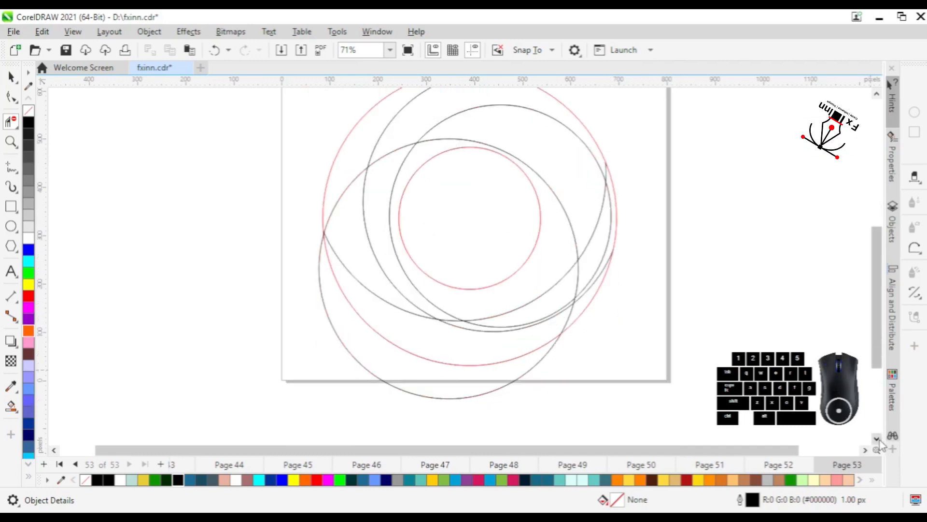
pyautogui.click(540, 358)
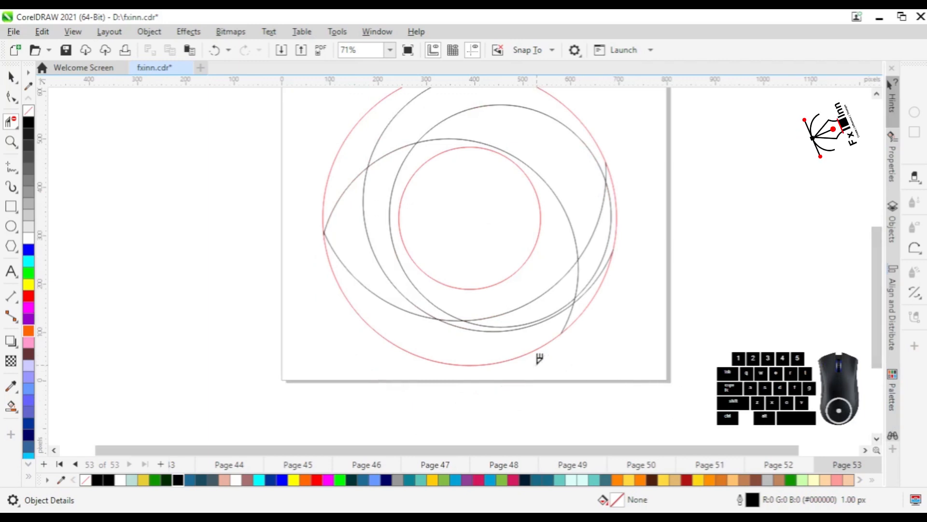
# Delete the black arc segment crossing the right-hand crescent between the two bounding circles with the Virtual Segment Delete tool
pyautogui.press('z')
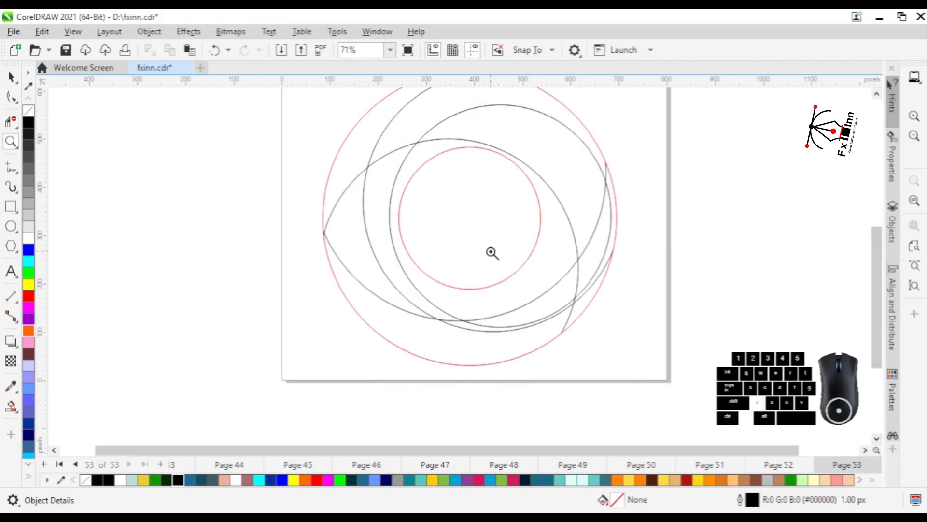
pyautogui.rightClick(491, 252)
pyautogui.moveTo(333, 149); pyautogui.dragTo(576, 406)
pyautogui.press('space')
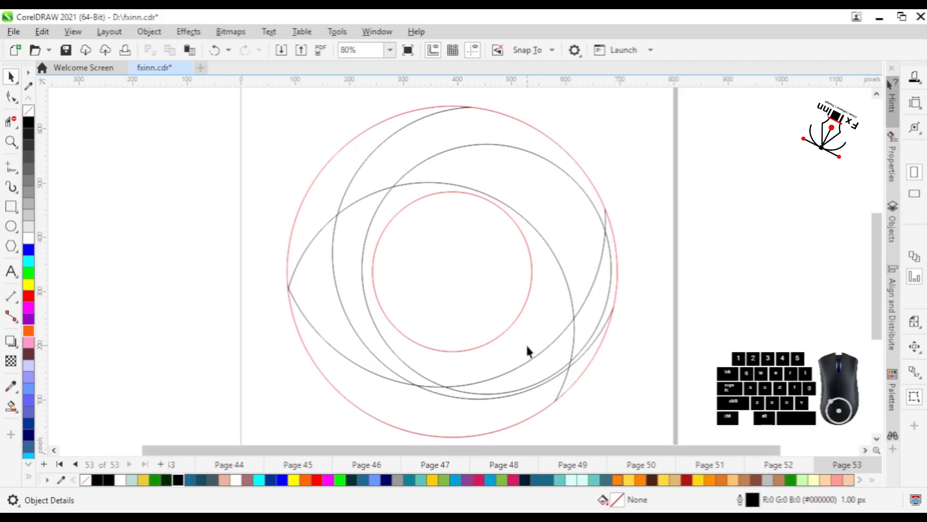
pyautogui.click(11, 121)
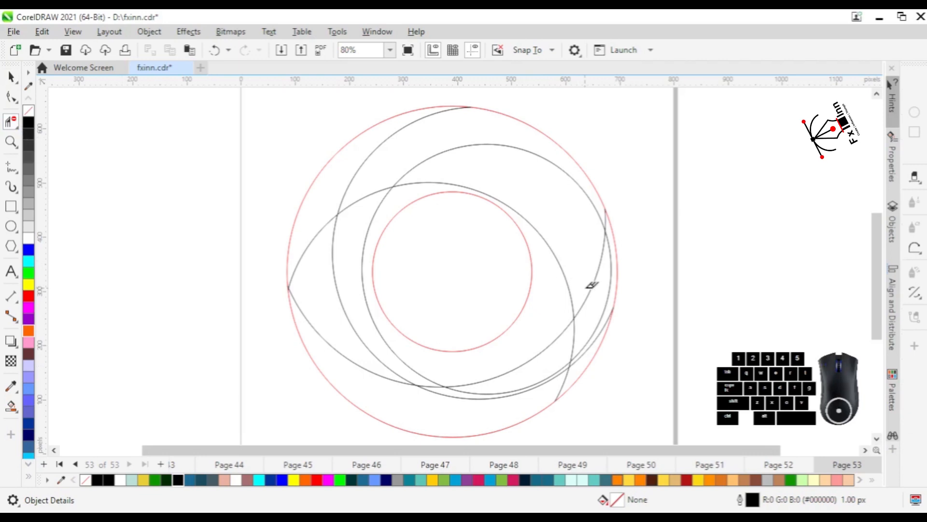
pyautogui.click(591, 285)
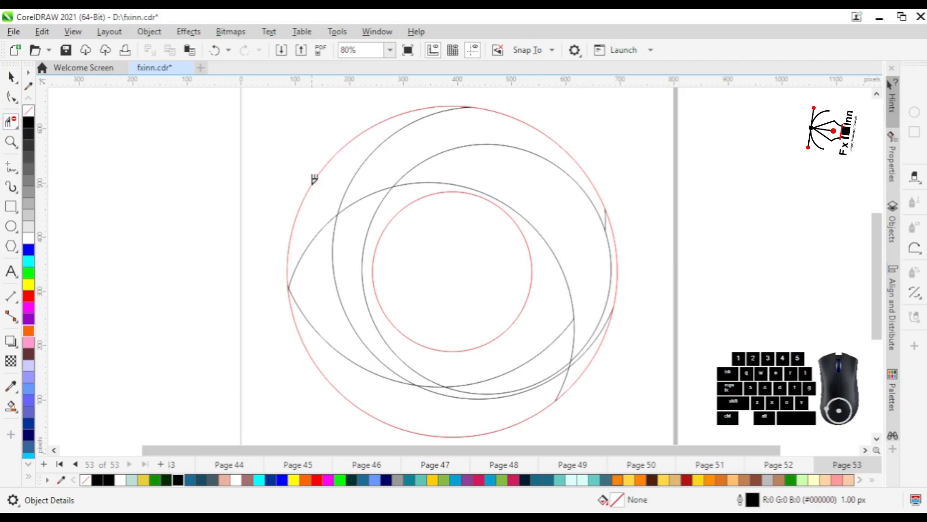
# Fill the crescent between the smallest black circle and the lower-left duplicated circle with orange using the Smart Fill tool
pyautogui.click(8, 79)
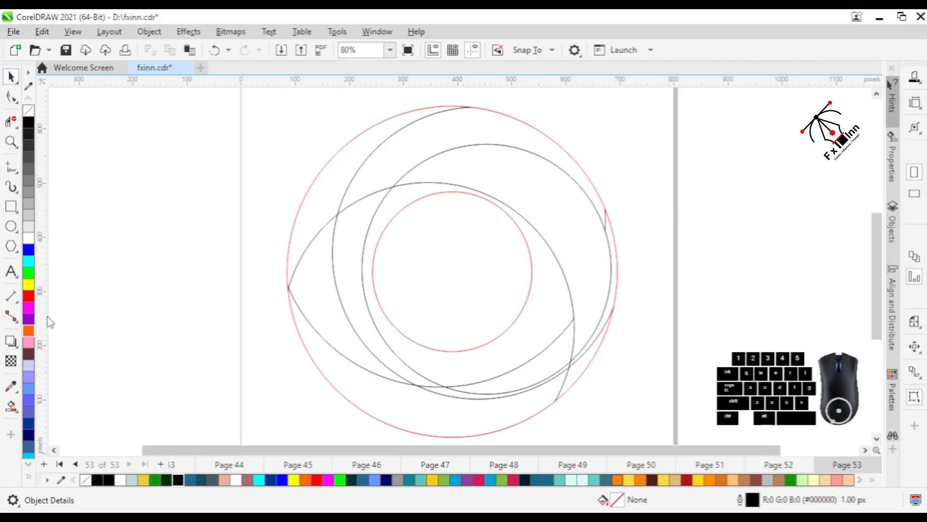
pyautogui.moveTo(10, 407); pyautogui.dragTo(45, 426)
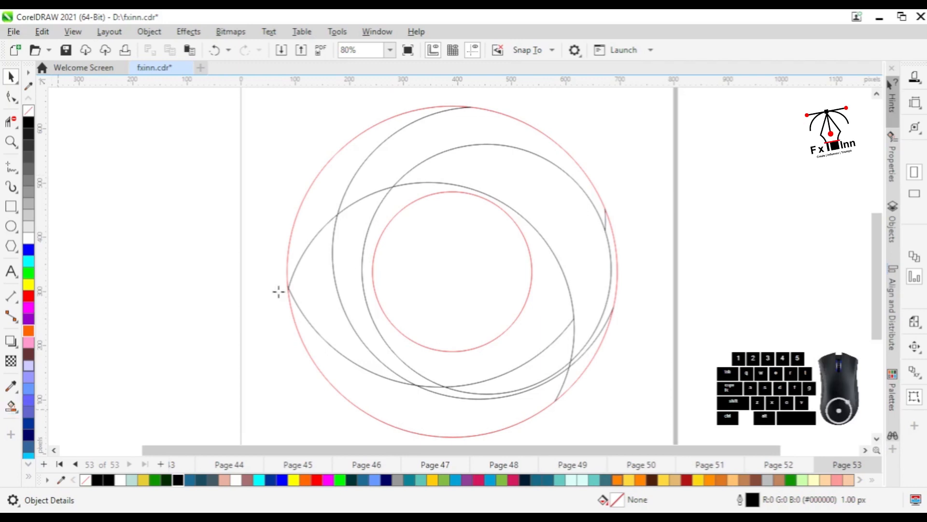
pyautogui.click(533, 189)
# Apply a linear fountain fill to the orange crescent, running diagonally from its upper-left tip to its lower-right tip
pyautogui.press('z')
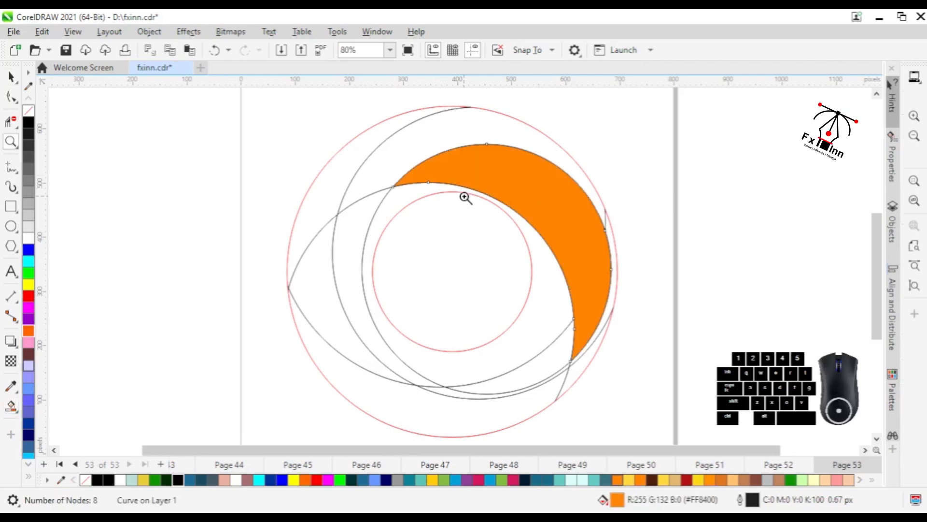
pyautogui.scroll(-1, 465, 197)
pyautogui.moveTo(294, 98); pyautogui.dragTo(621, 366)
pyautogui.press('space')
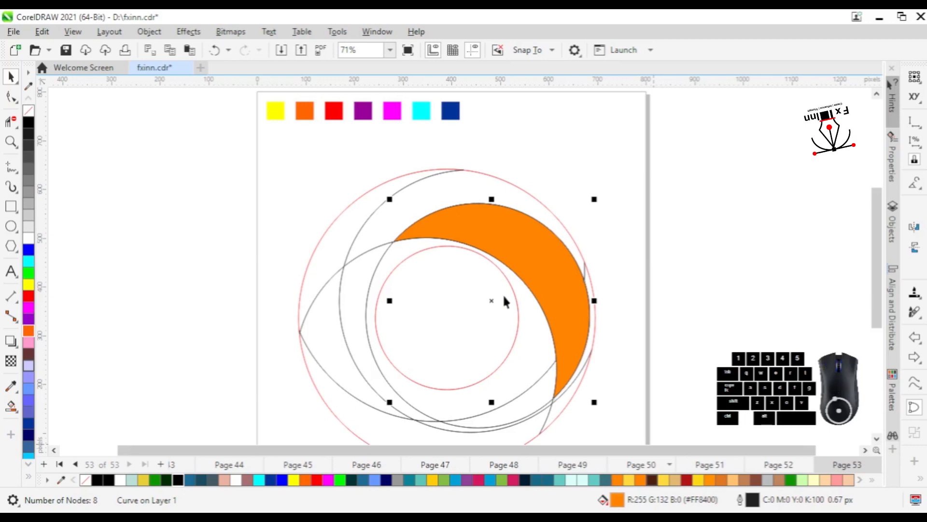
pyautogui.click(619, 246)
pyautogui.click(517, 253)
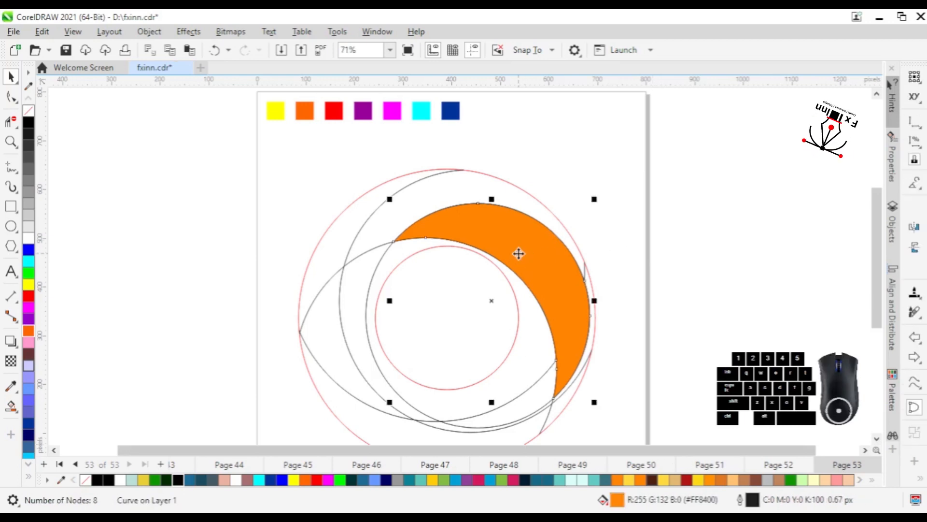
pyautogui.click(11, 405)
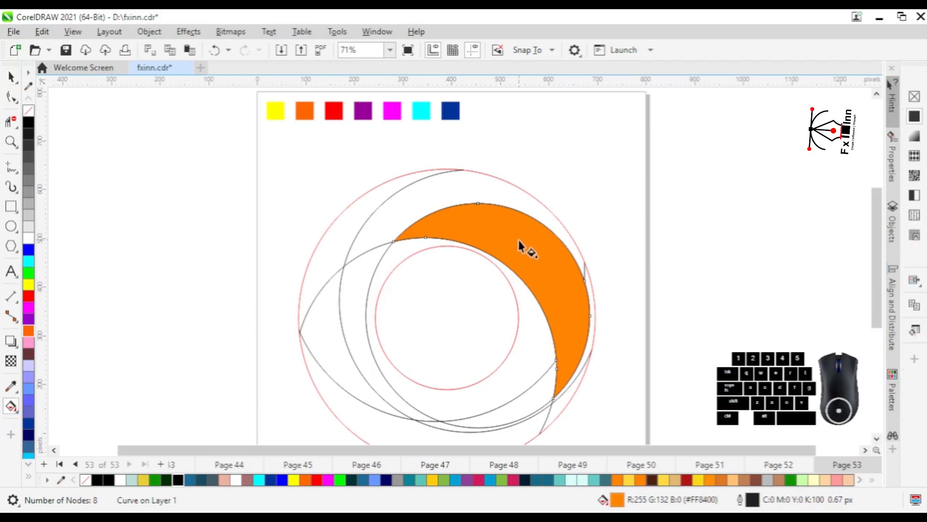
pyautogui.click(914, 137)
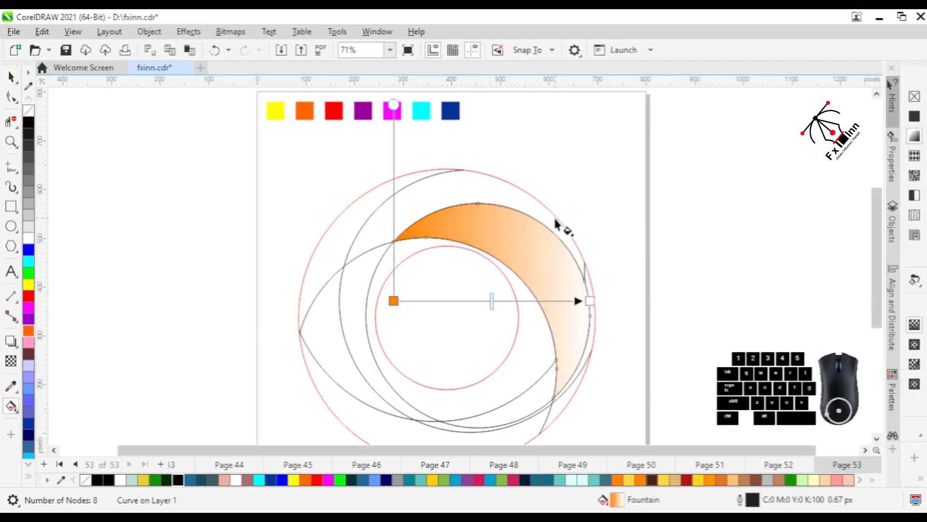
pyautogui.moveTo(393, 299); pyautogui.dragTo(409, 237)
pyautogui.moveTo(589, 298); pyautogui.dragTo(558, 393)
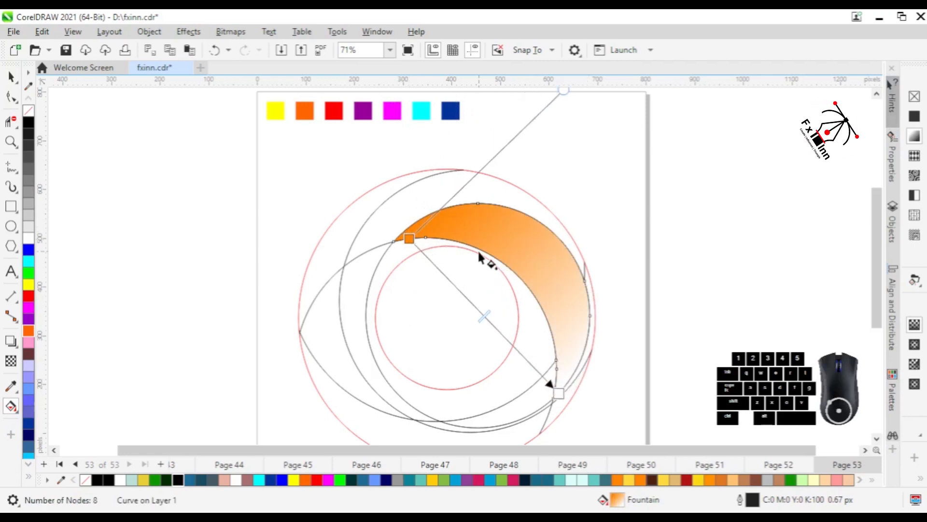
pyautogui.click(451, 114)
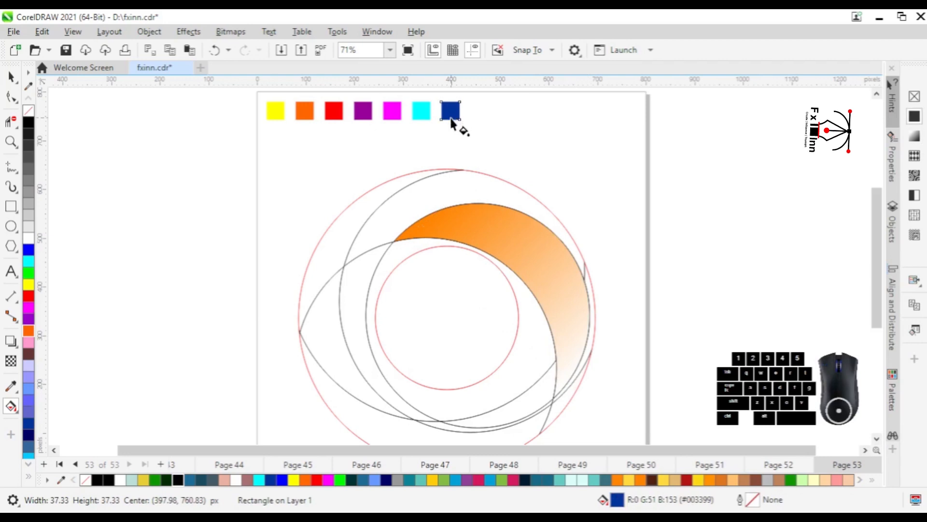
pyautogui.click(455, 228)
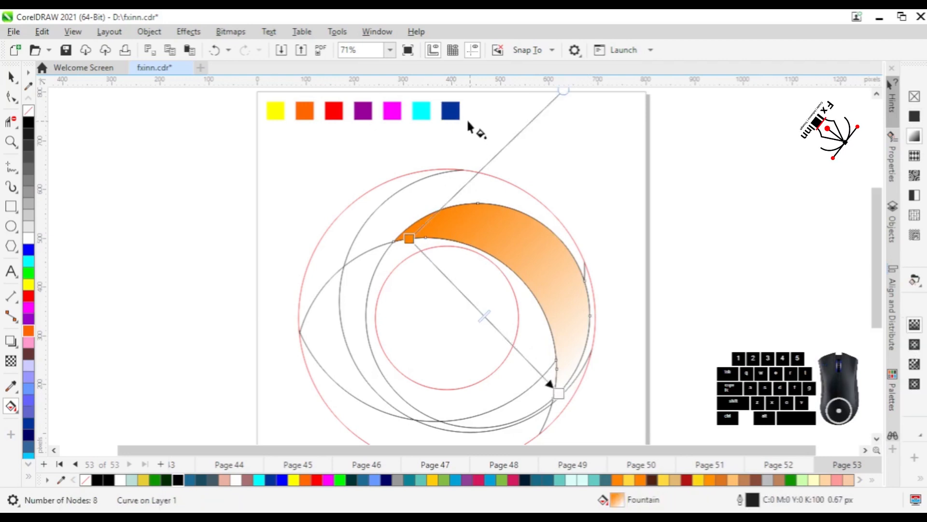
pyautogui.moveTo(451, 111); pyautogui.dragTo(424, 218)
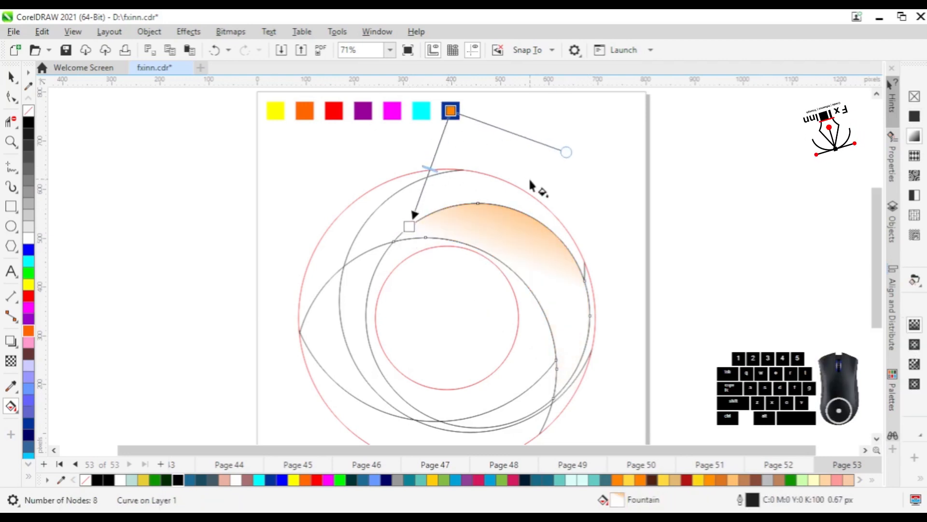
pyautogui.hotkey('ctrl', 'z')
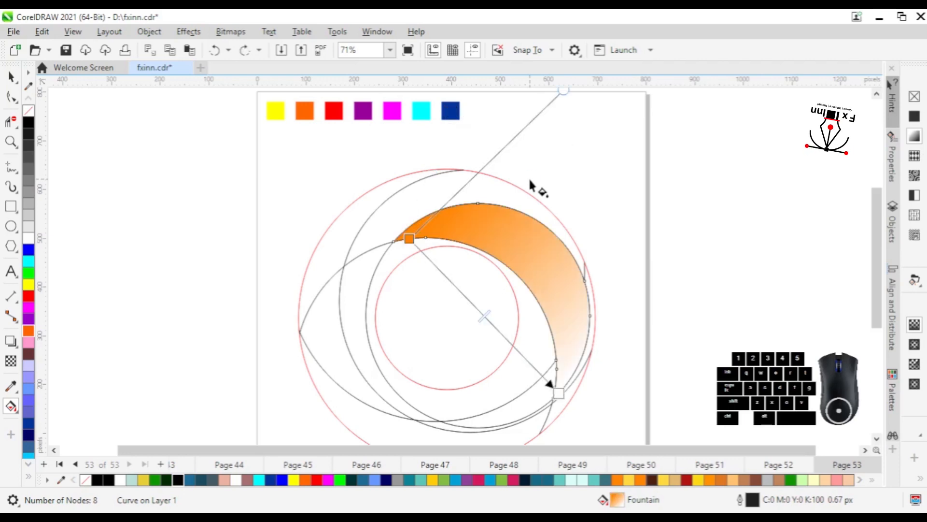
# Colour the crescent's gradient from the swatches, with dark blue at the upper-left start and cyan at the lower-right end
pyautogui.click(413, 238)
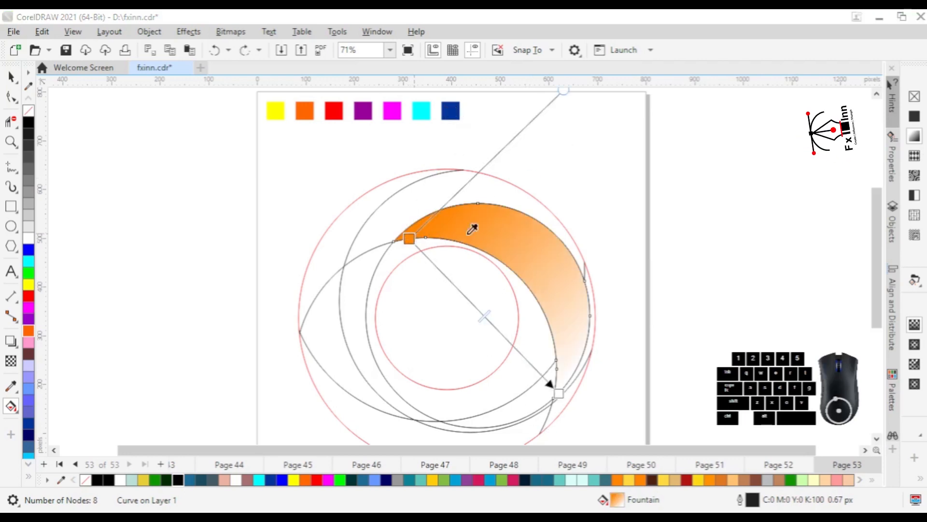
pyautogui.click(452, 109)
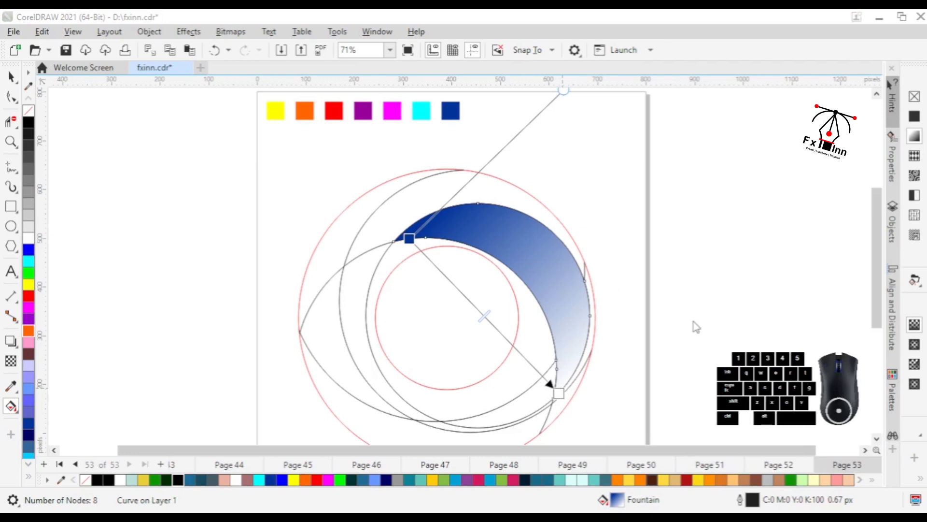
pyautogui.click(423, 109)
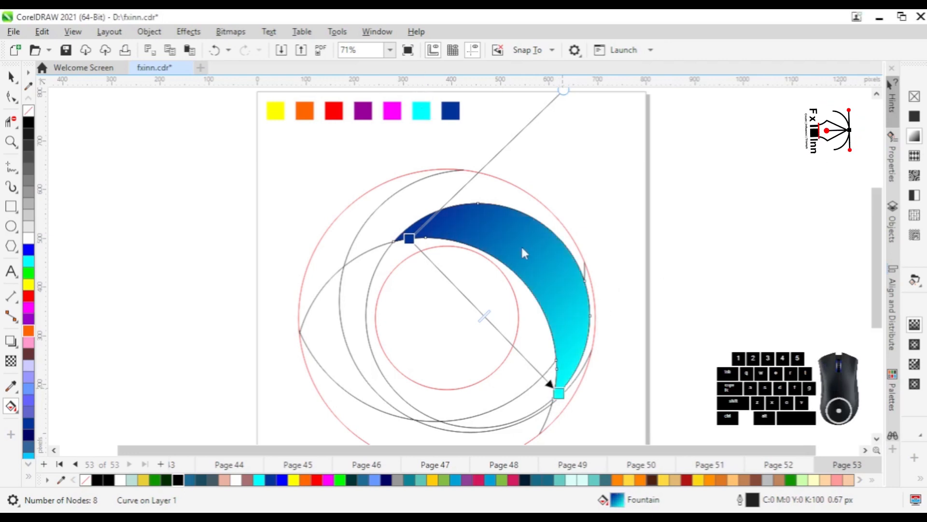
pyautogui.click(11, 76)
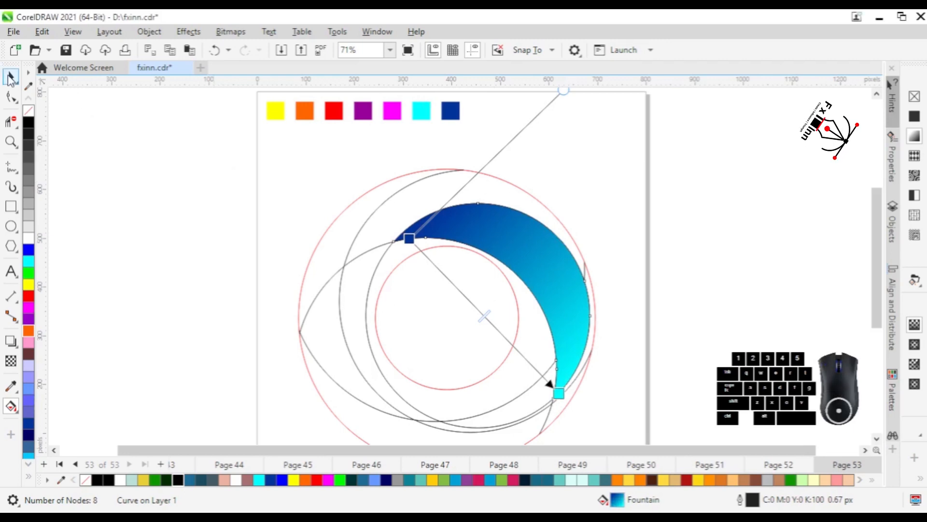
pyautogui.click(291, 194)
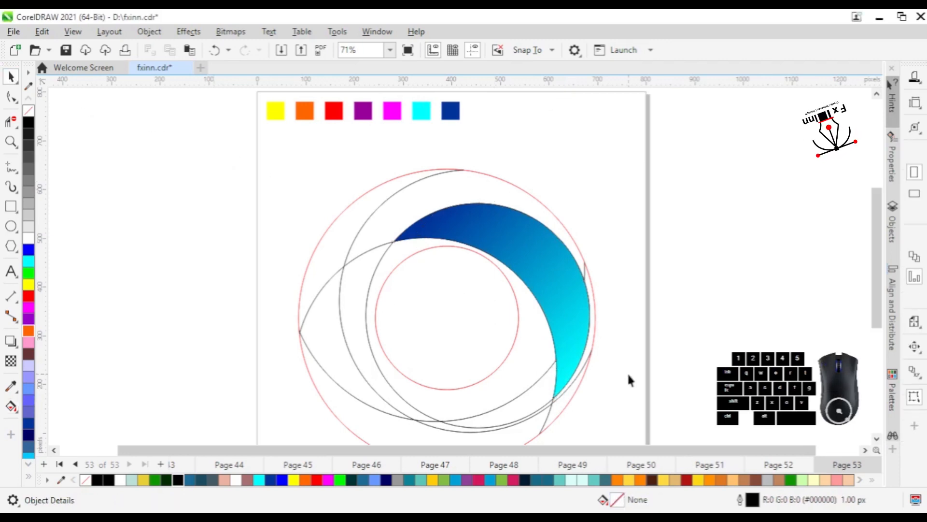
pyautogui.click(666, 516)
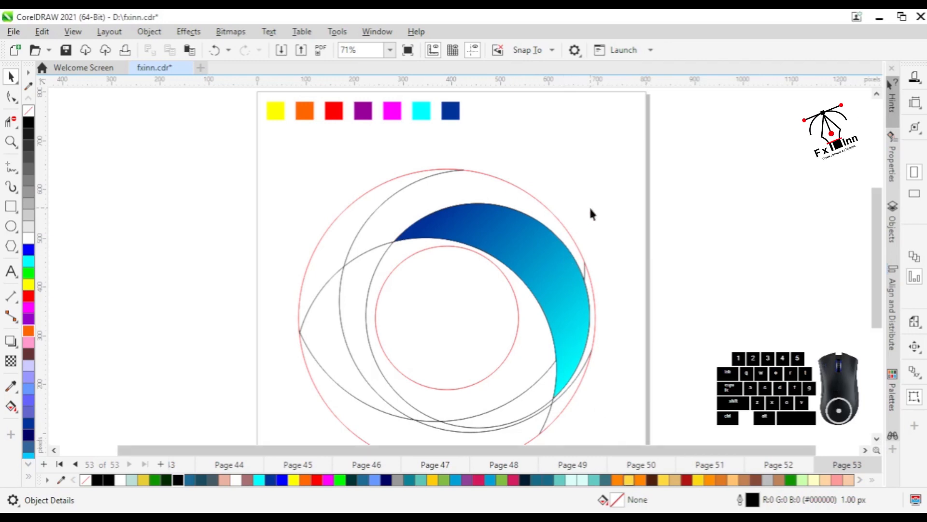
# Delete the short leftover line segment between the blue crescent's right edge and the large red circle with the Virtual Segment Delete tool
pyautogui.press('z')
pyautogui.moveTo(609, 242); pyautogui.dragTo(529, 404)
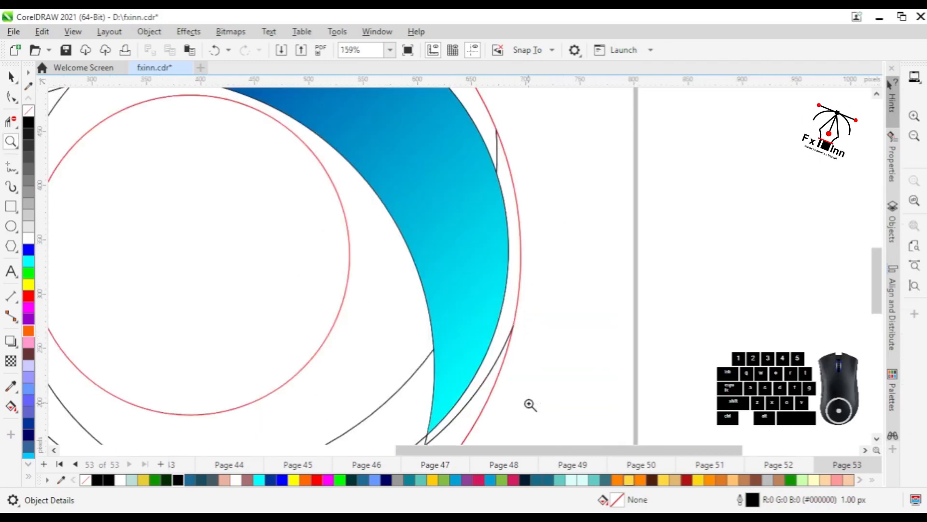
pyautogui.click(11, 122)
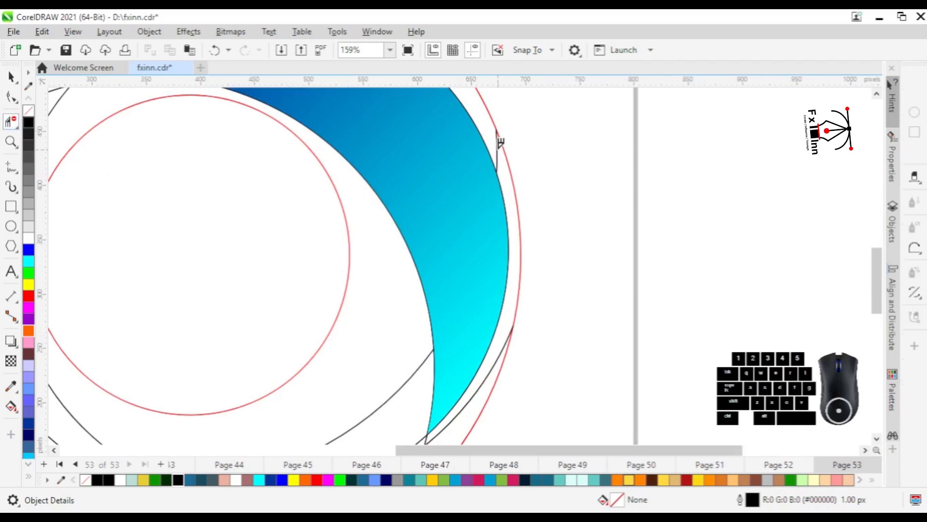
pyautogui.press('z')
pyautogui.rightClick(502, 154)
pyautogui.press('space')
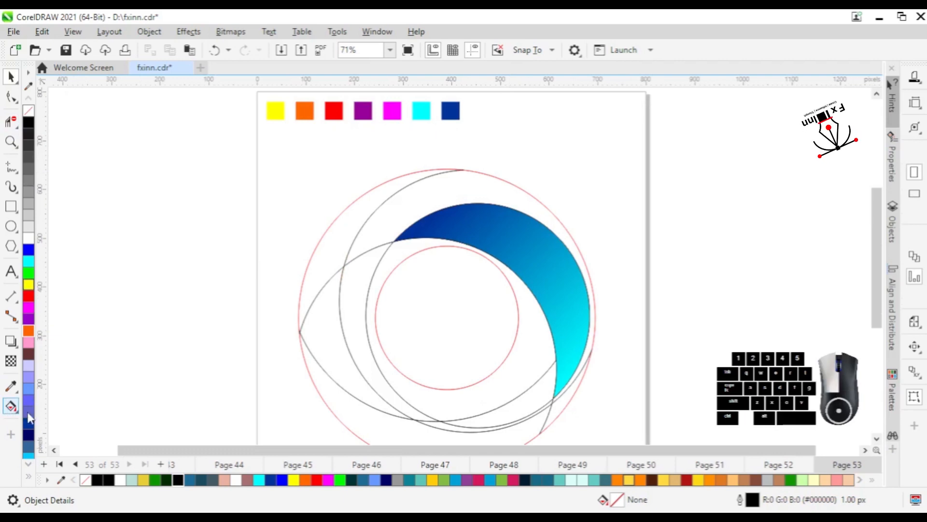
# Fill the outer crescent between the blue crescent and the large red circle with orange using the Smart Fill tool
pyautogui.press('g')
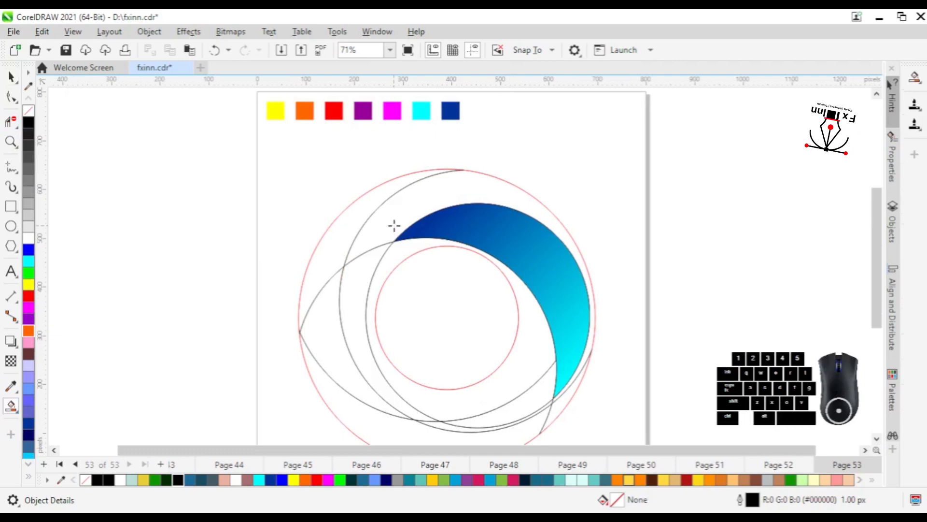
pyautogui.click(394, 225)
pyautogui.press('z')
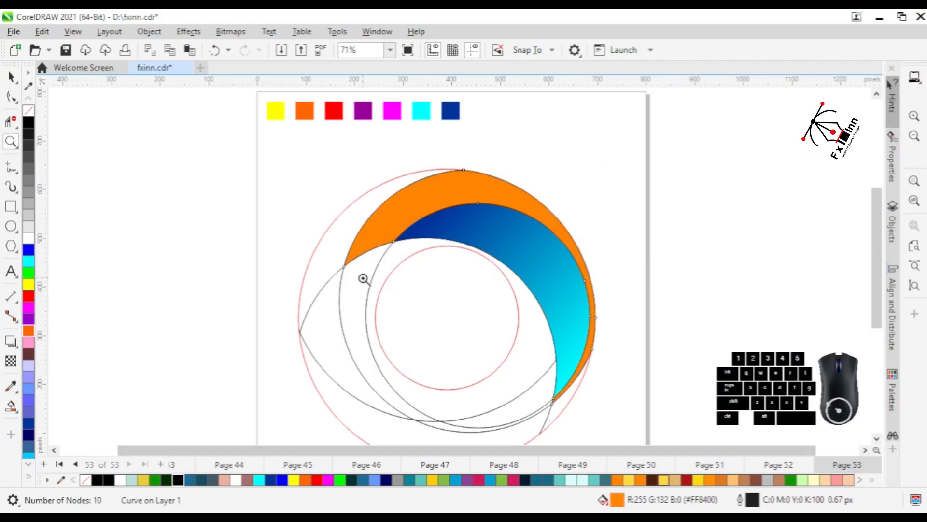
# Apply a linear fountain fill to the outer orange crescent, running from its left tip to its lower-right tip
pyautogui.click(10, 407)
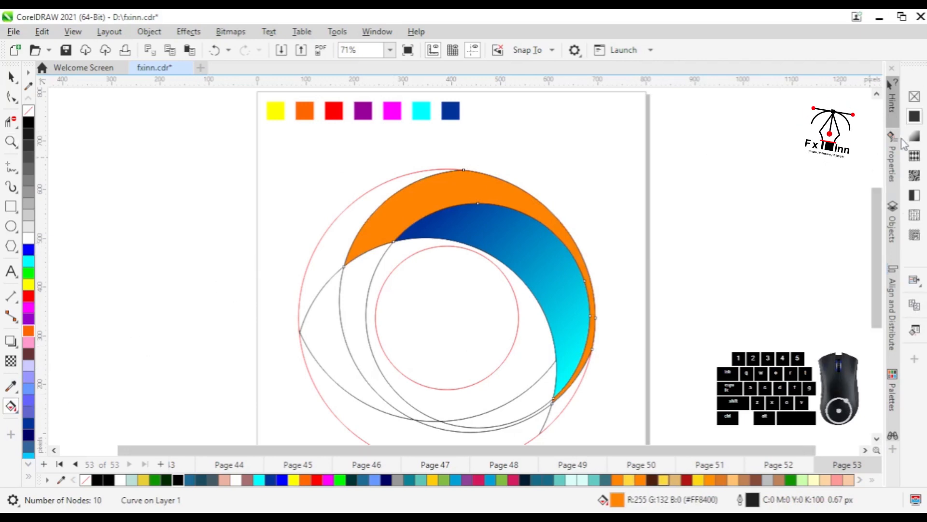
pyautogui.click(914, 136)
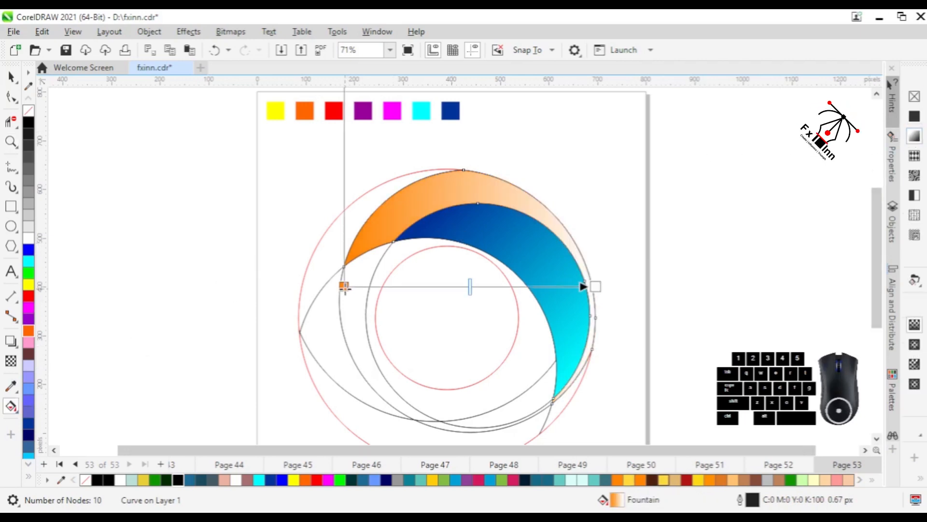
pyautogui.moveTo(343, 286); pyautogui.dragTo(358, 248)
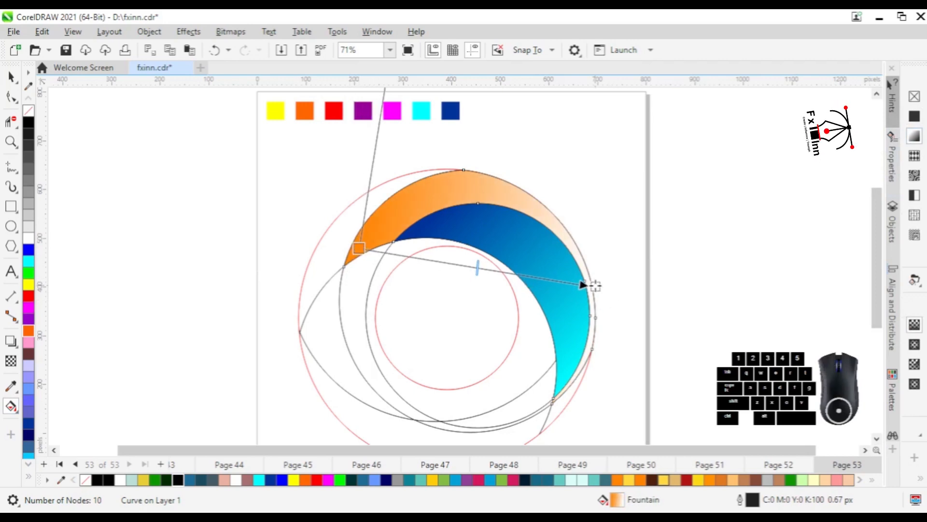
pyautogui.moveTo(595, 285); pyautogui.dragTo(563, 392)
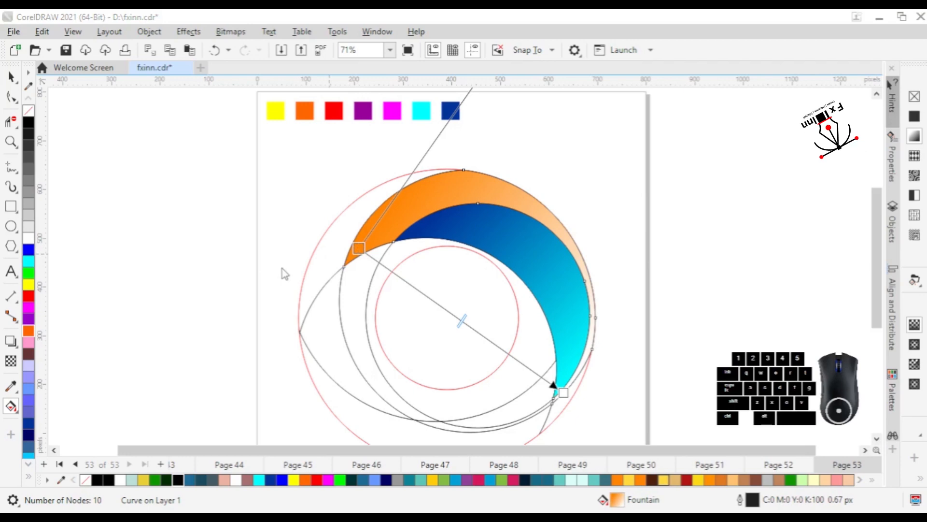
# Colour the outer crescent's gradient from the swatches, with cyan at the left start and dark blue at the lower-right end
pyautogui.click(409, 482)
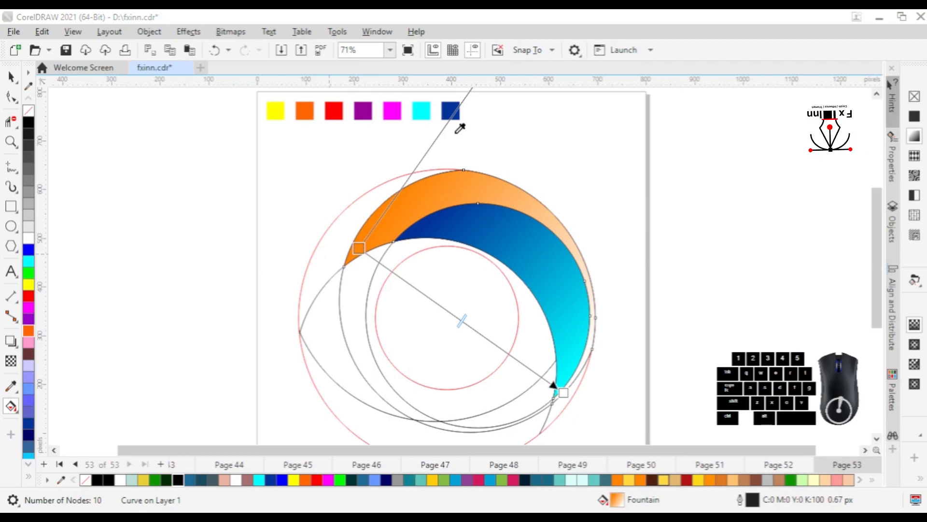
pyautogui.click(423, 107)
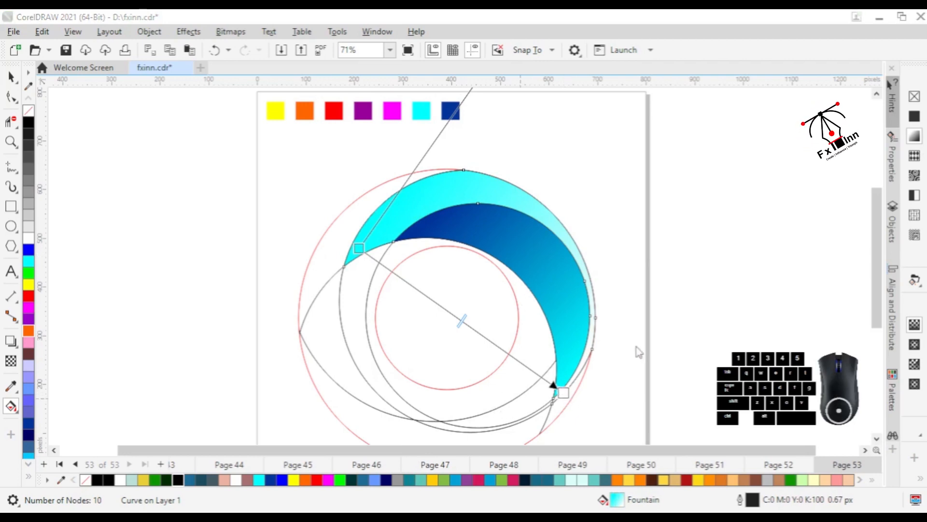
pyautogui.click(613, 363)
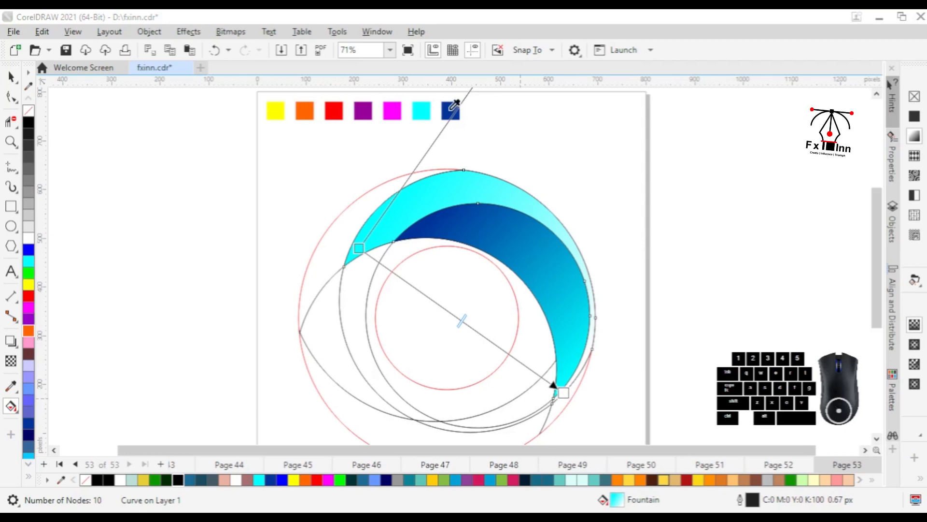
pyautogui.moveTo(456, 102); pyautogui.dragTo(563, 392)
pyautogui.click(569, 379)
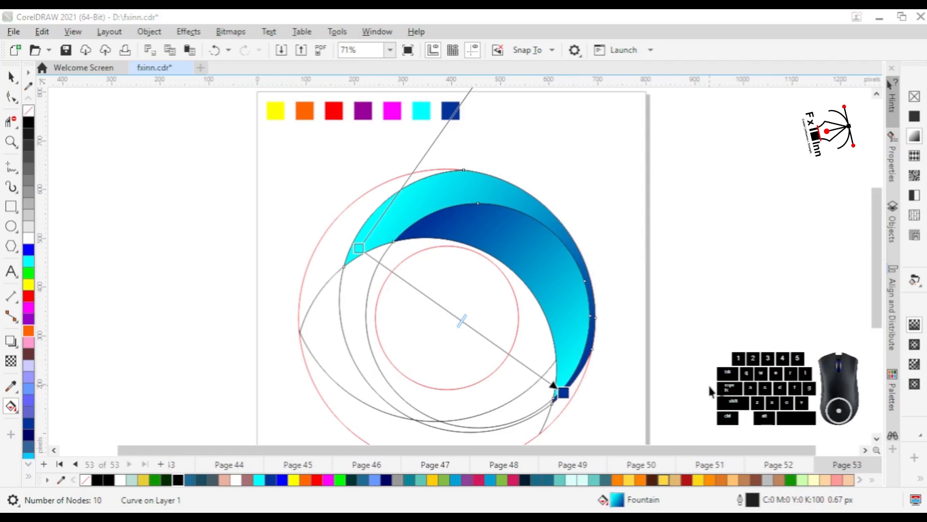
# Fill the upper-left crescent between the cyan crescent and the large red circle with orange using the Smart Fill tool
pyautogui.click(10, 78)
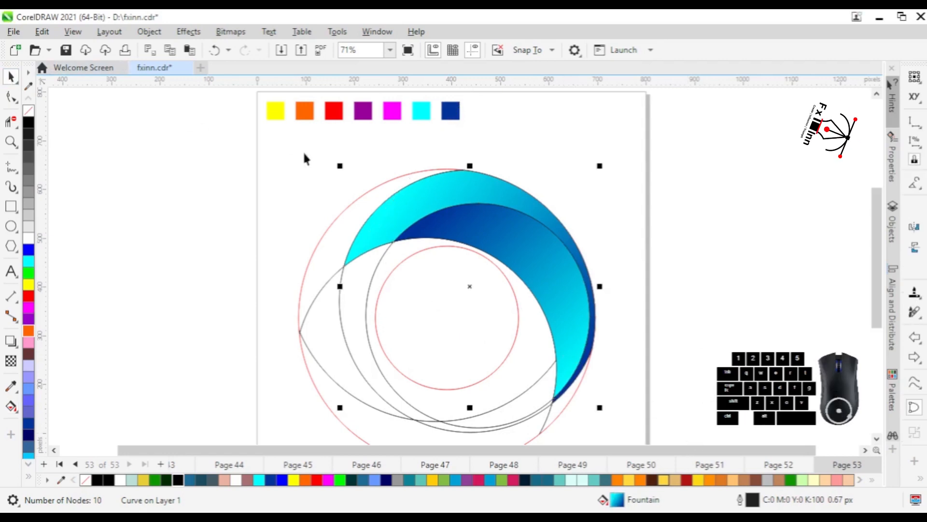
pyautogui.click(305, 160)
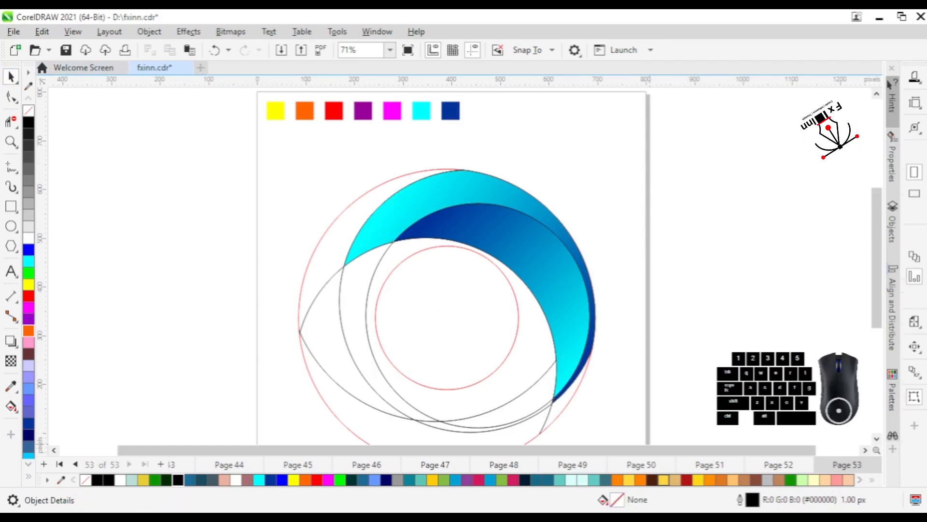
pyautogui.click(305, 160)
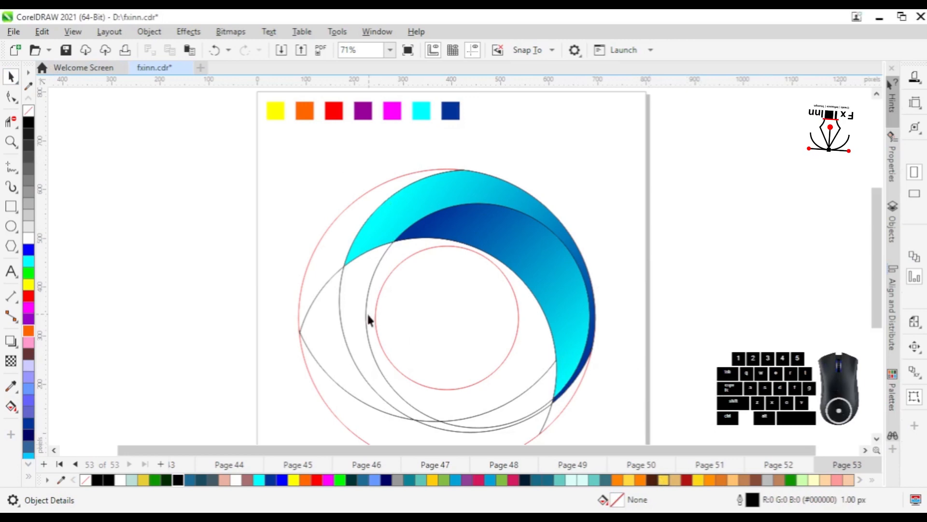
pyautogui.click(323, 267)
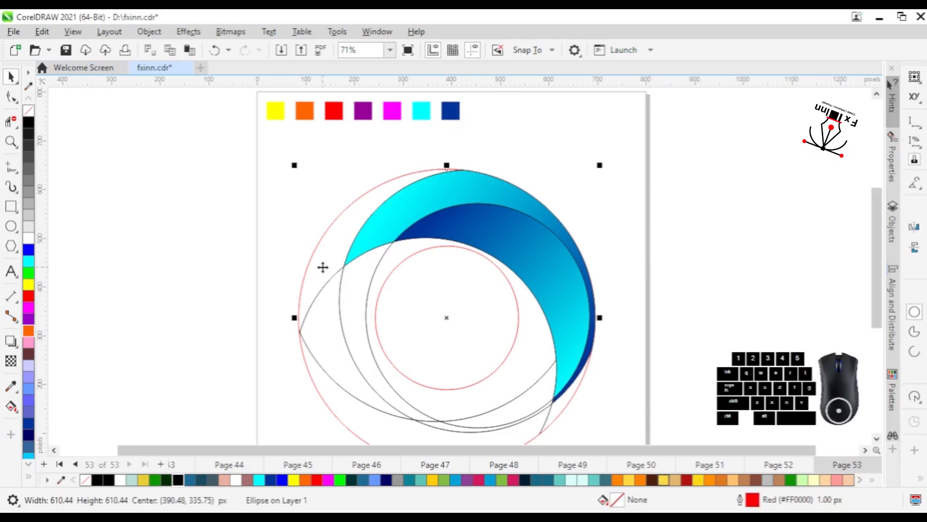
pyautogui.click(11, 406)
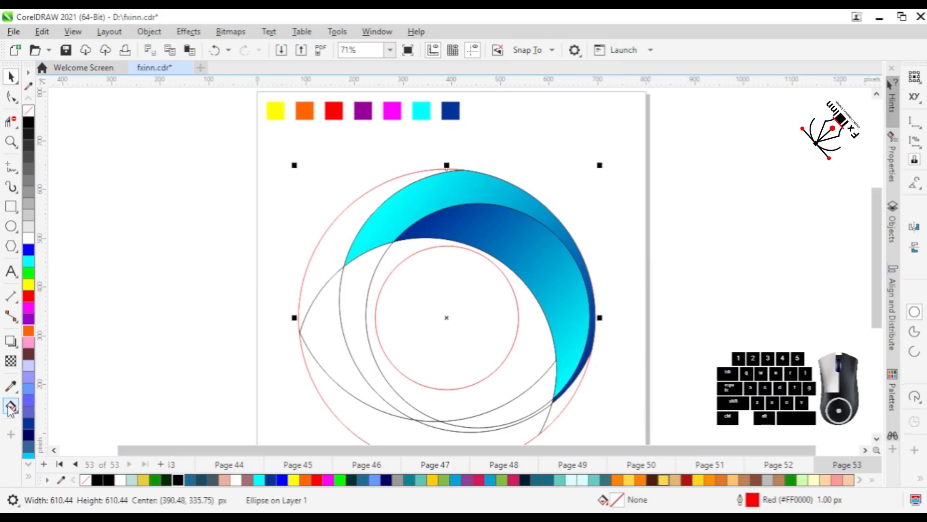
pyautogui.click(313, 274)
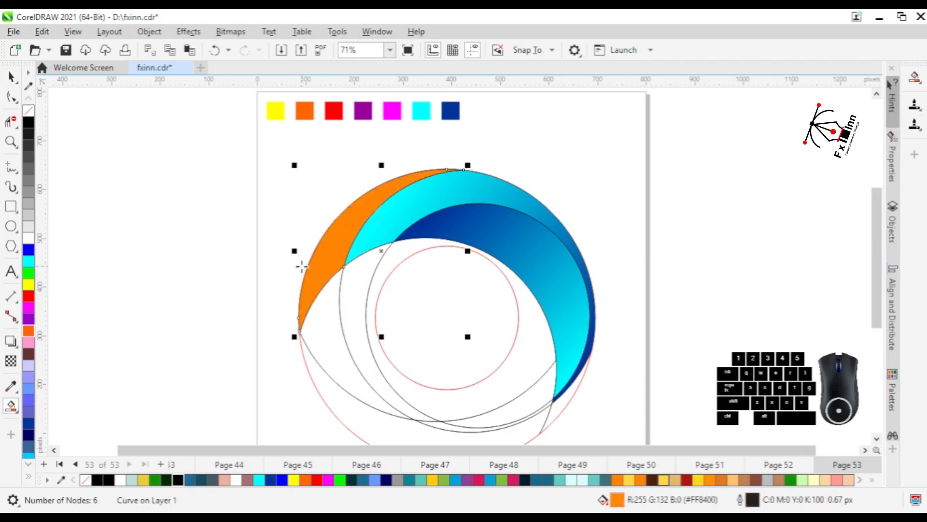
# Apply a linear fountain fill to the upper-left orange crescent, running from its lower-left tip up to near its top end
pyautogui.click(15, 411)
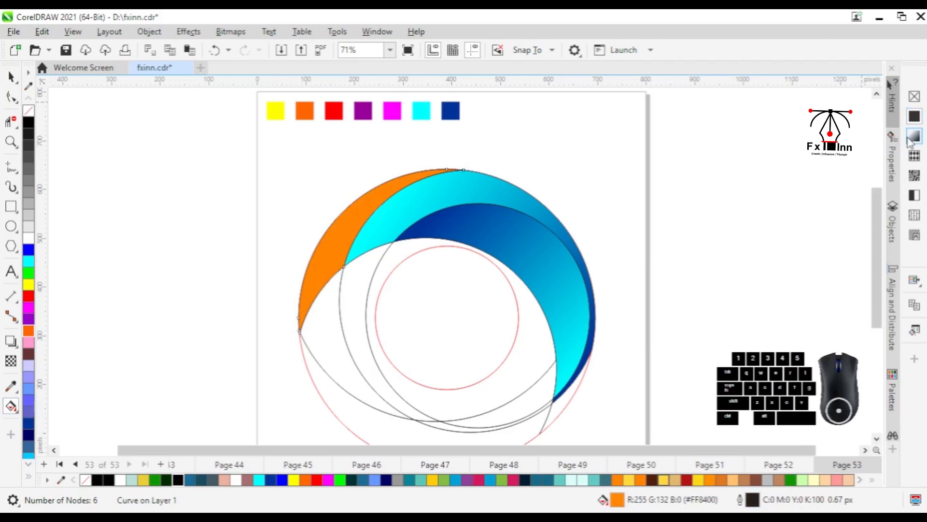
pyautogui.click(914, 137)
pyautogui.moveTo(300, 250); pyautogui.dragTo(303, 321)
pyautogui.moveTo(463, 251); pyautogui.dragTo(430, 171)
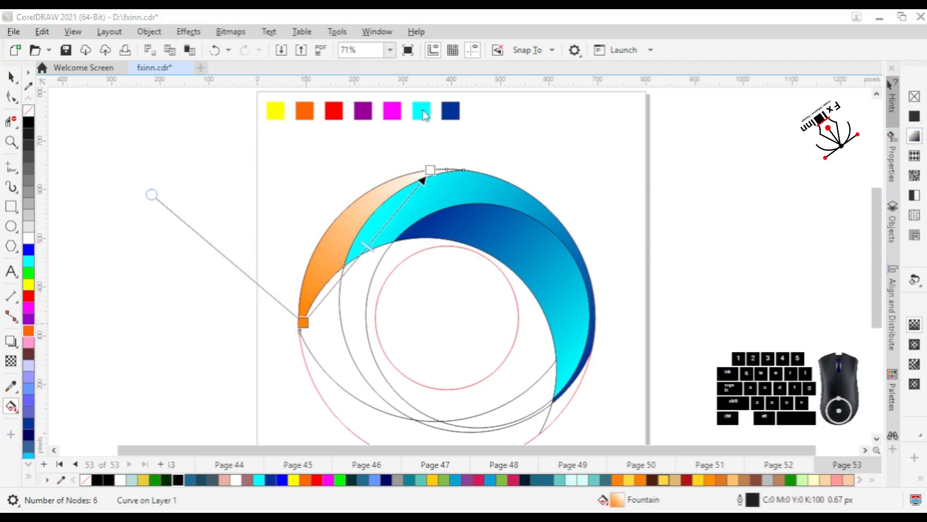
# Colour the upper-left crescent's gradient from the swatches, with dark blue at the lower-left start and cyan at the top end, and deselect it
pyautogui.moveTo(410, 101)
pyautogui.mouseDown()
pyautogui.moveTo(201, 209)
pyautogui.moveTo(171, 198)
pyautogui.mouseUp()
pyautogui.click(207, 401)
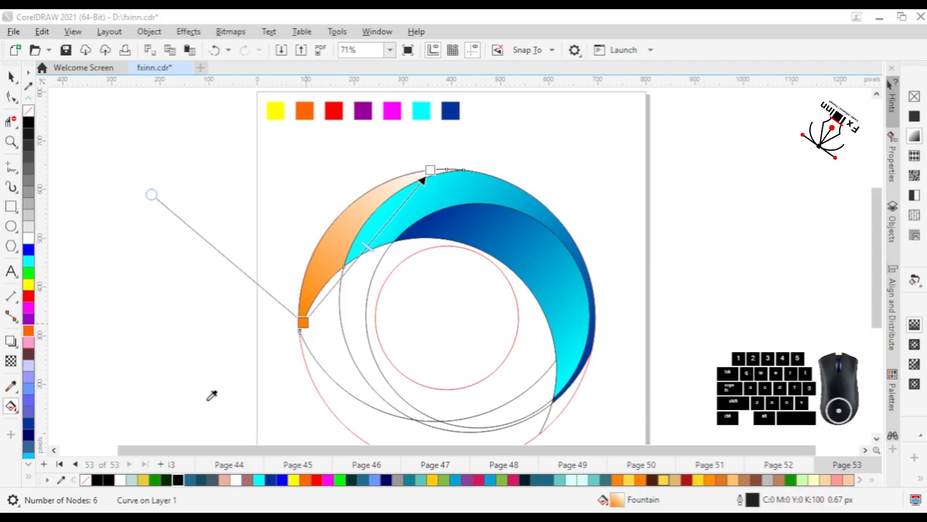
pyautogui.click(454, 111)
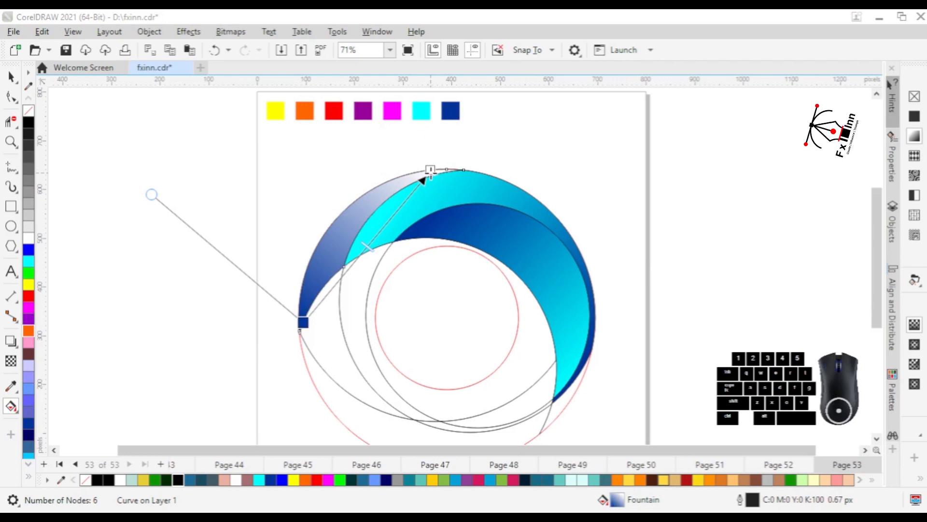
pyautogui.click(429, 170)
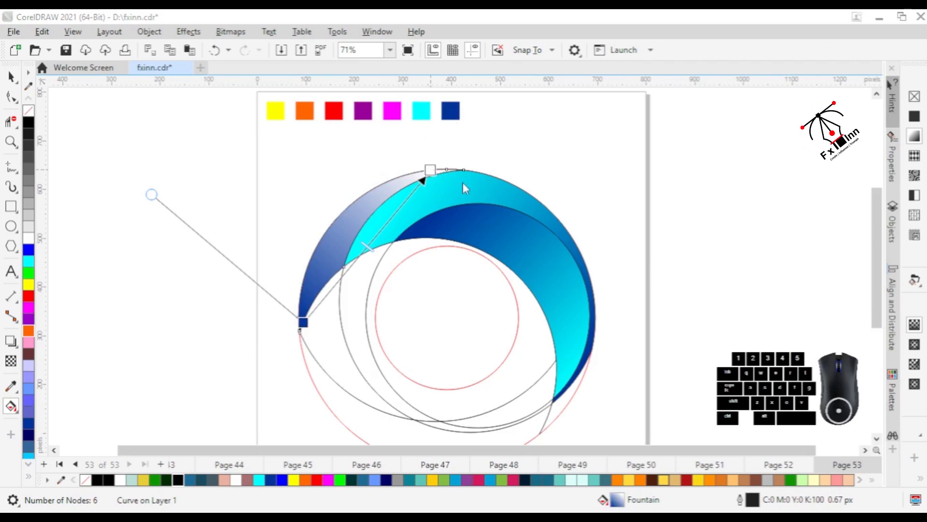
pyautogui.click(423, 113)
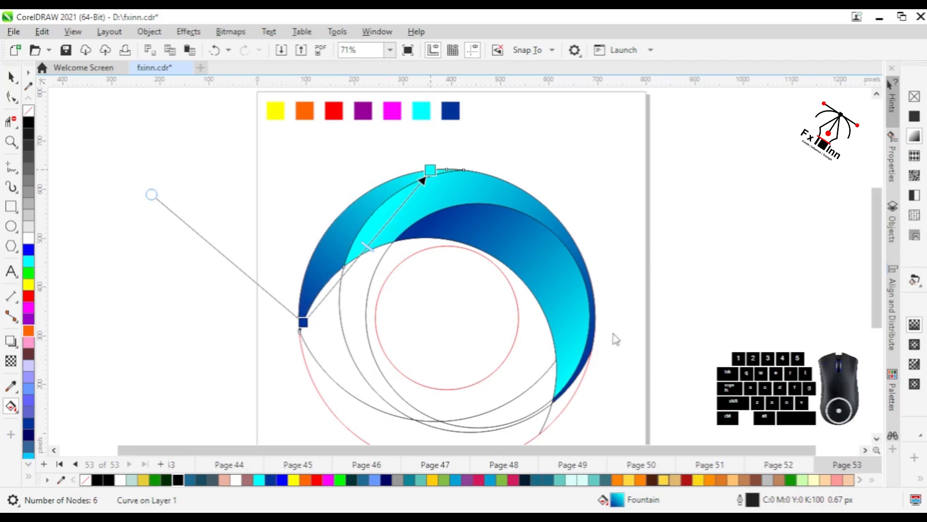
pyautogui.click(12, 77)
pyautogui.click(309, 175)
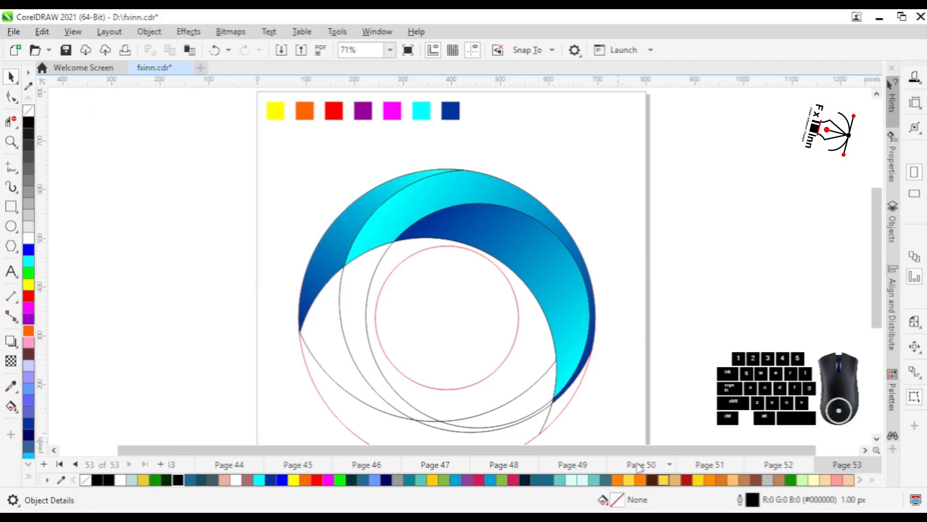
pyautogui.click(686, 516)
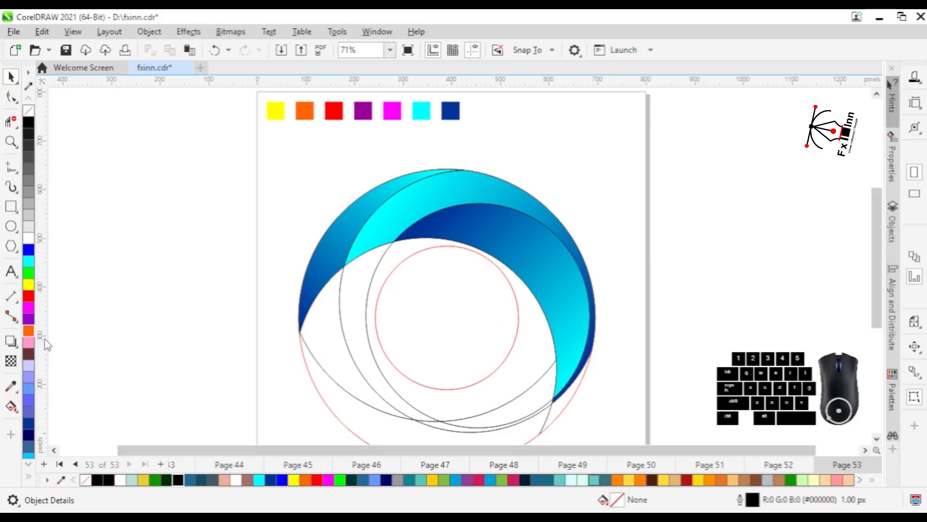
# Smart-fill the ring-shaped area around the small inner circle and give it a linear fountain fill running from lower right to upper left
pyautogui.click(12, 407)
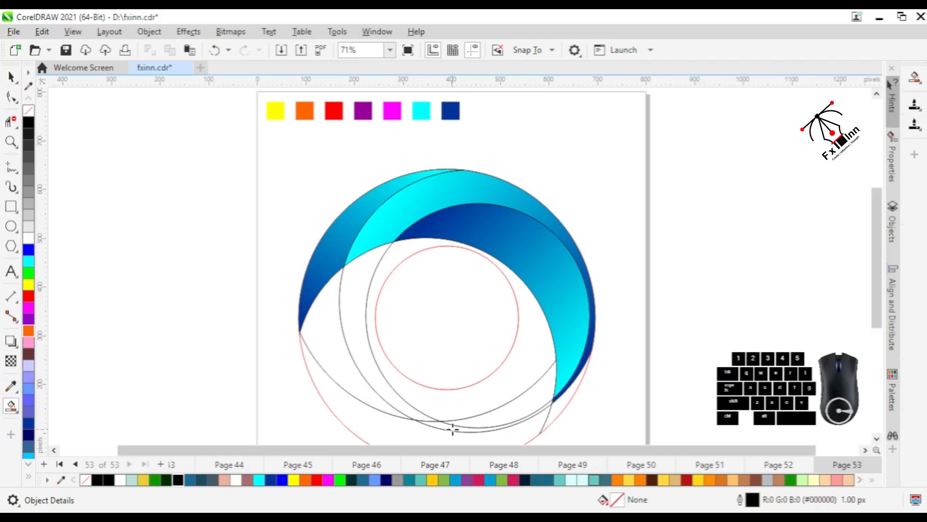
pyautogui.click(516, 383)
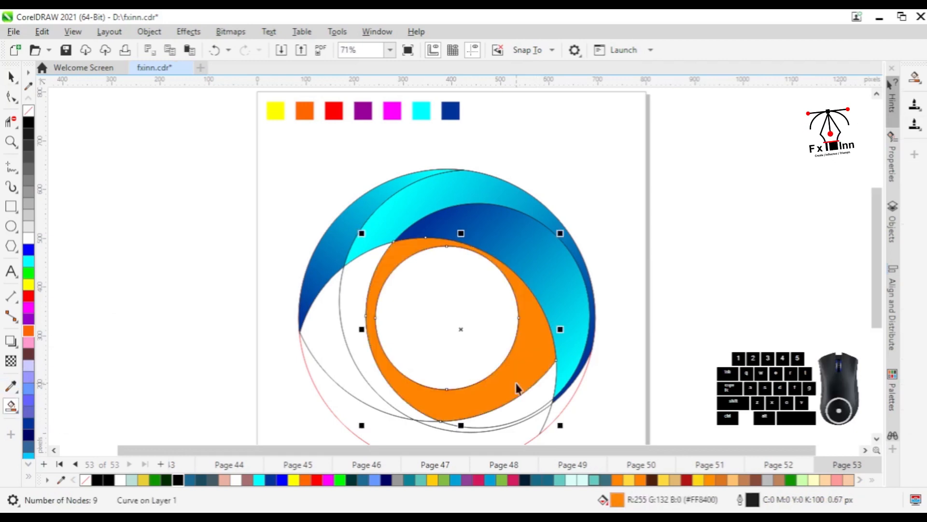
pyautogui.press('space')
pyautogui.click(11, 409)
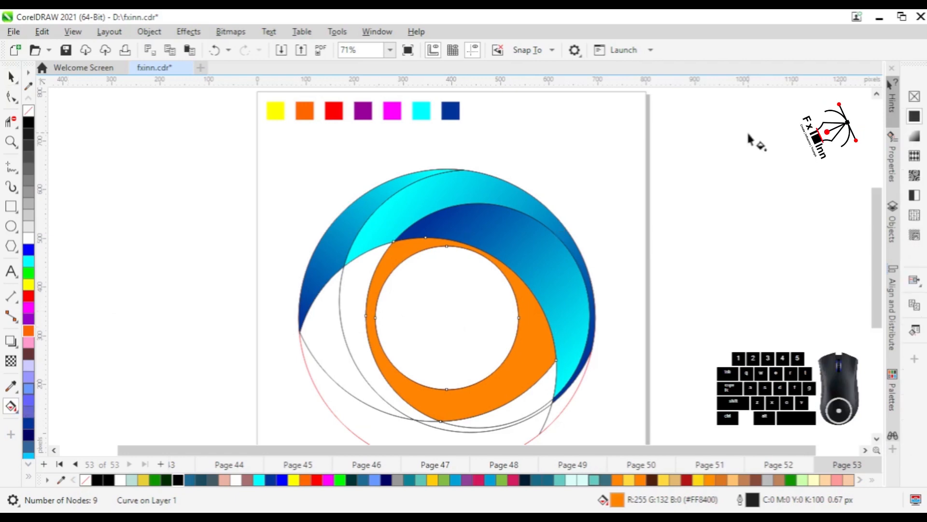
pyautogui.click(918, 137)
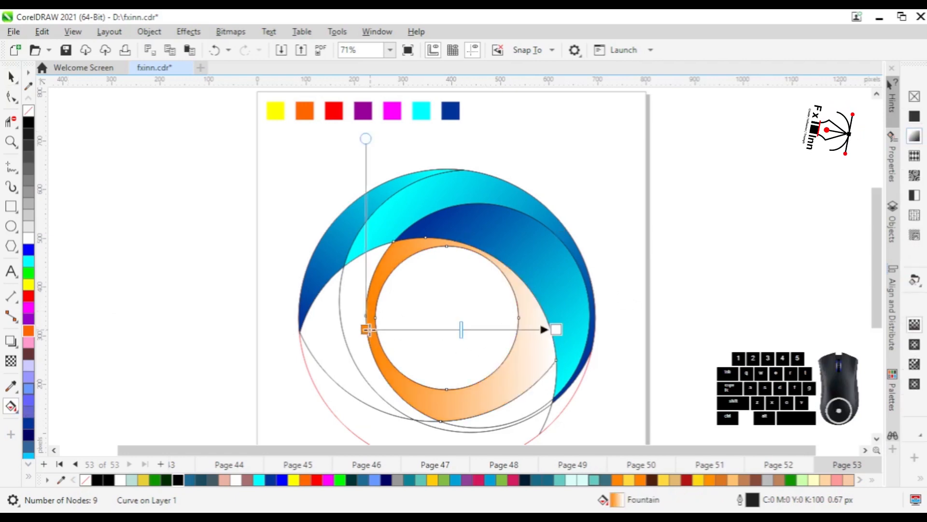
pyautogui.moveTo(368, 327); pyautogui.dragTo(516, 397)
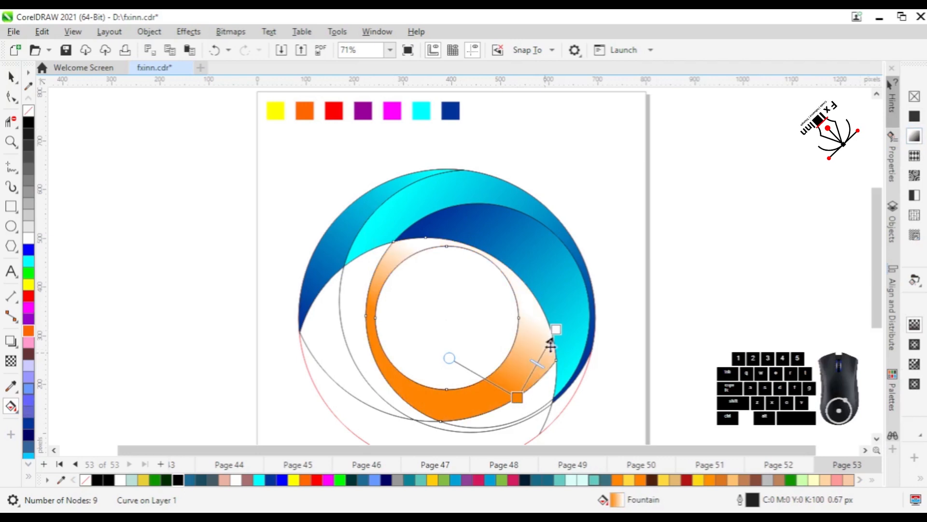
pyautogui.moveTo(556, 329); pyautogui.dragTo(399, 250)
# Colour the inner ring's gradient from the swatches, with purple at the lower-right start and red at the upper-left end, and deselect it
pyautogui.click(516, 396)
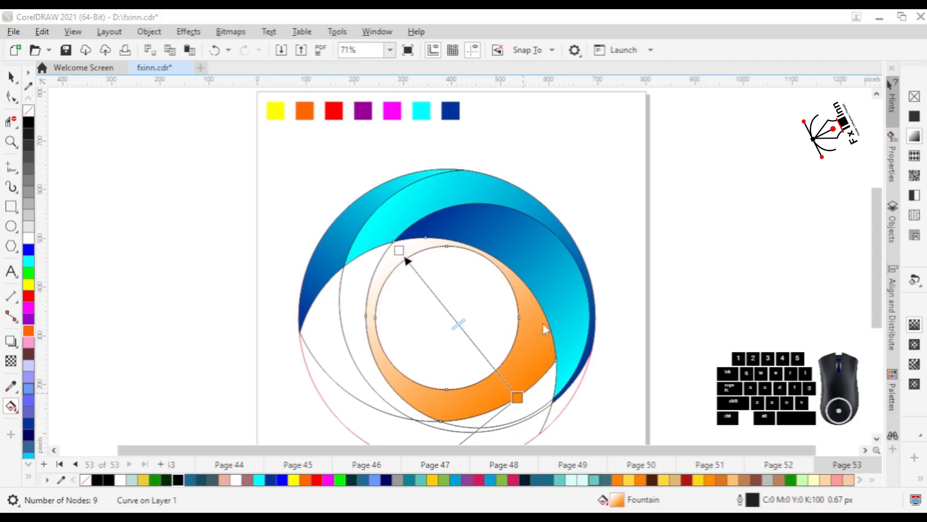
pyautogui.click(367, 112)
pyautogui.click(630, 381)
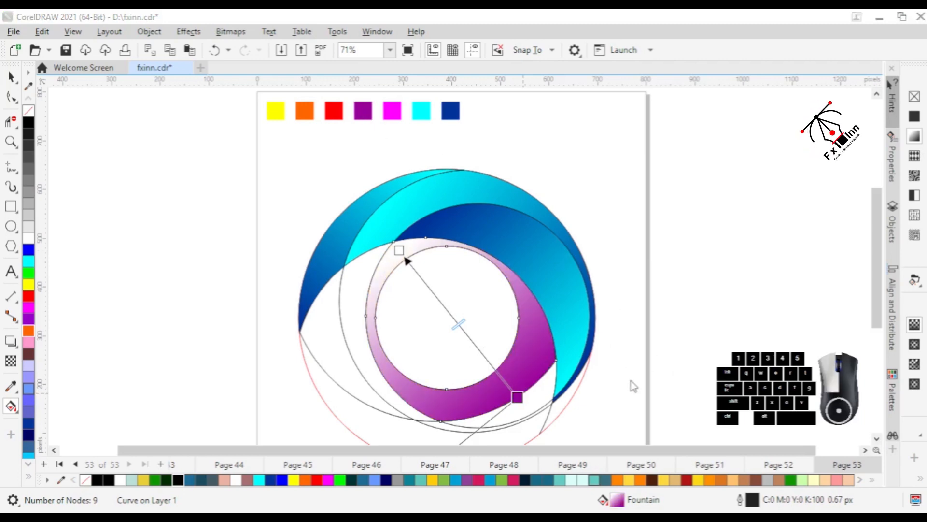
pyautogui.click(398, 251)
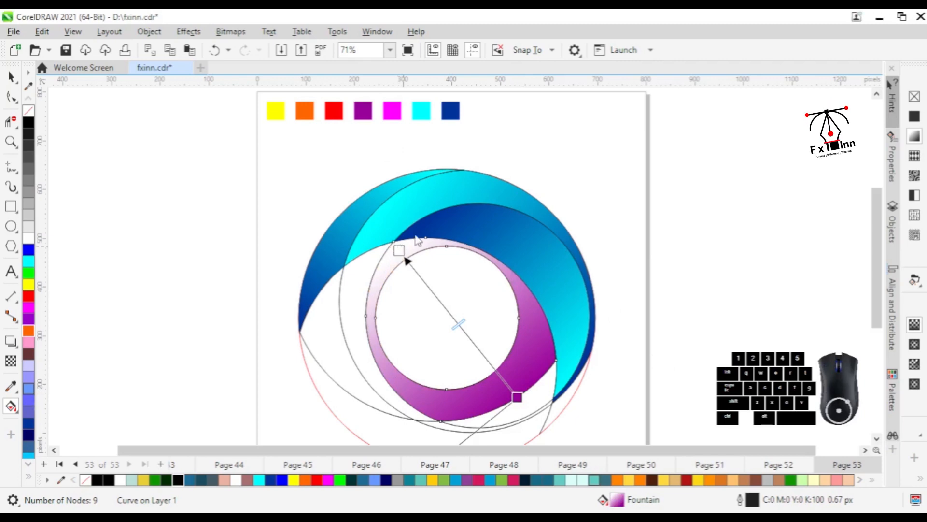
pyautogui.click(415, 235)
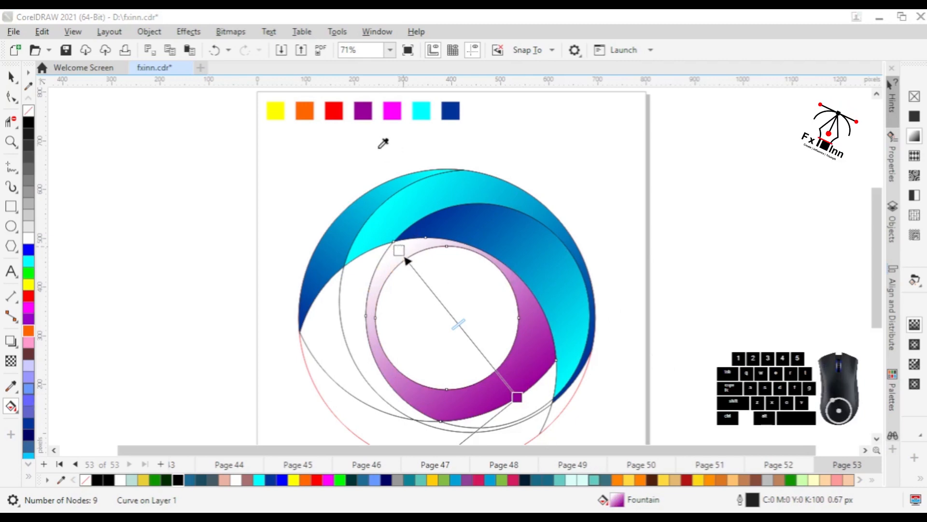
pyautogui.click(337, 116)
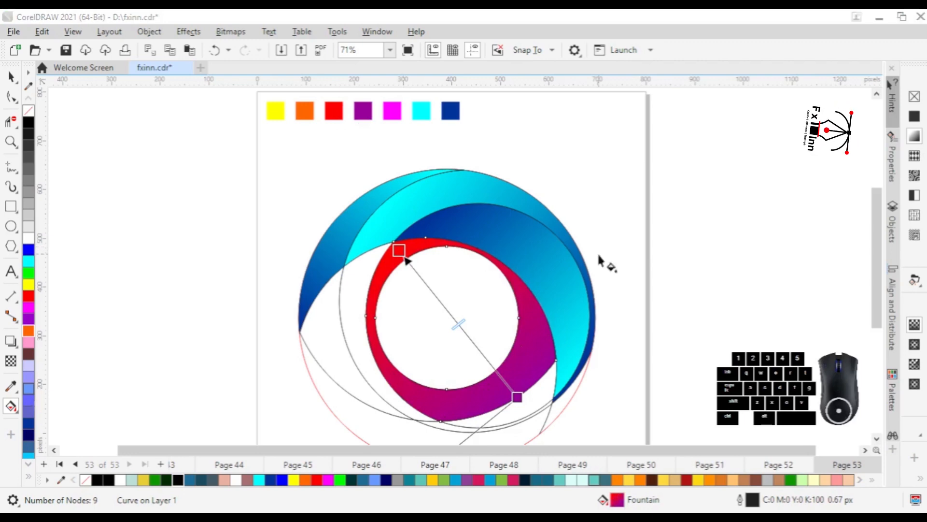
pyautogui.click(11, 77)
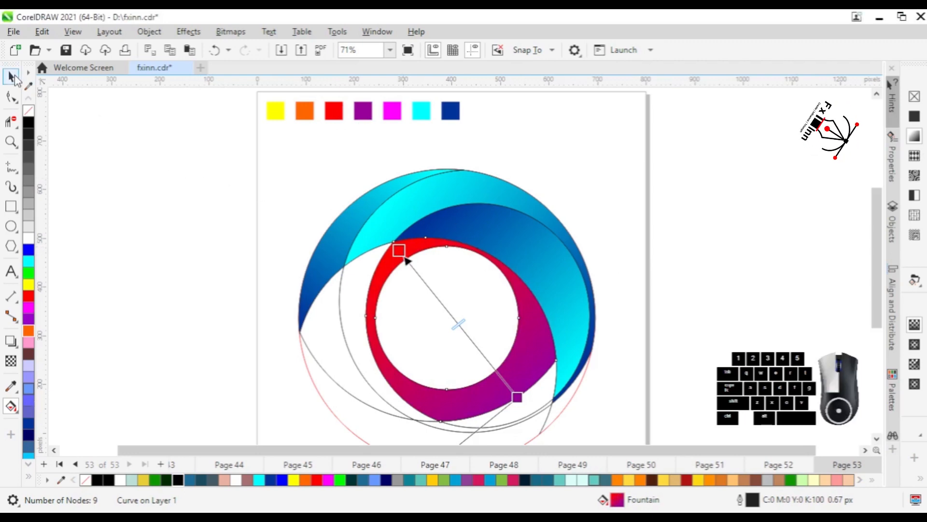
pyautogui.click(299, 221)
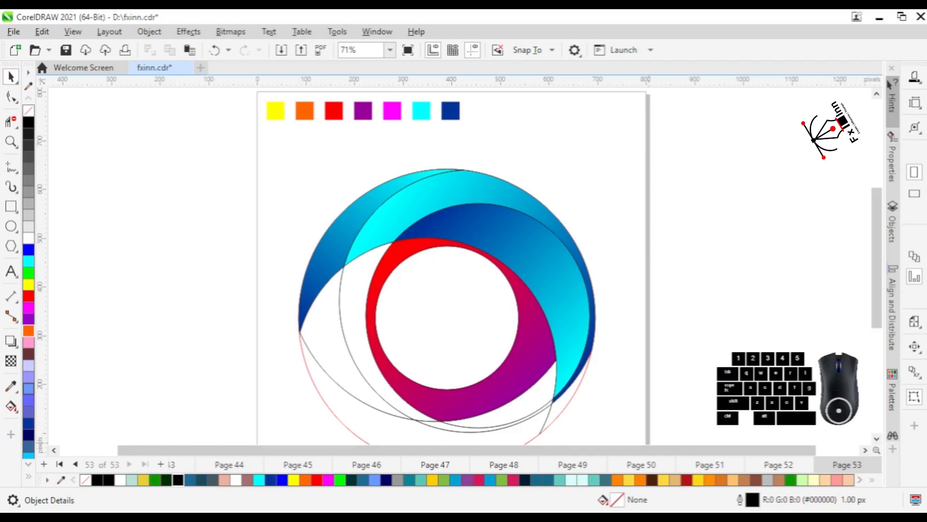
# Undo the gradient colours, the fountain fill and the smart fill of the ring around the inner circle
pyautogui.press('z')
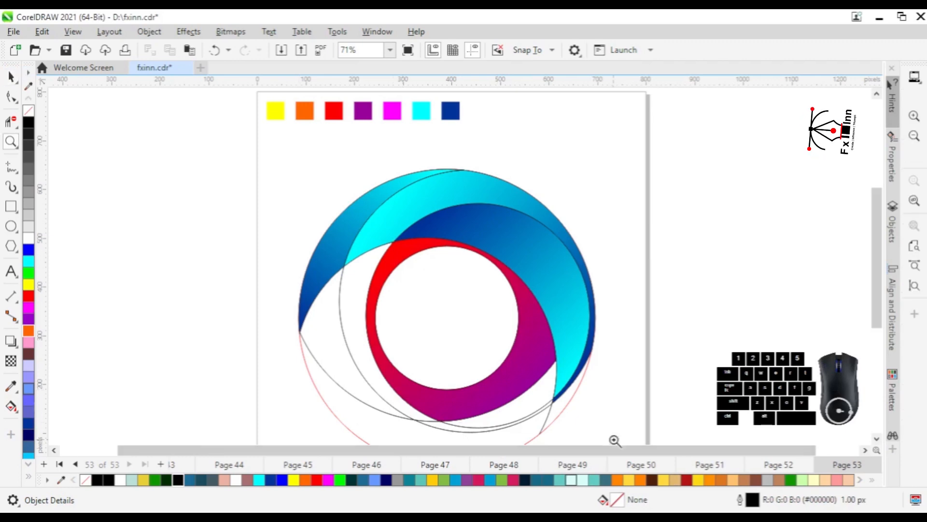
pyautogui.click(650, 515)
pyautogui.click(620, 516)
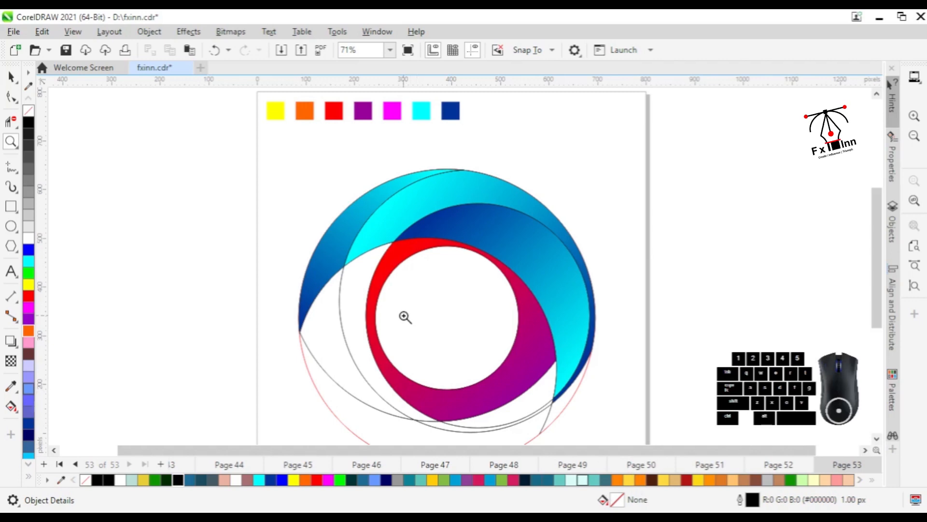
pyautogui.hotkey('ctrl', 'z')
pyautogui.hotkey('ctrl', 'z')
pyautogui.hotkey('ctrl', 'z')
pyautogui.hotkey('ctrl', 'z')
pyautogui.hotkey('ctrl', 'z')
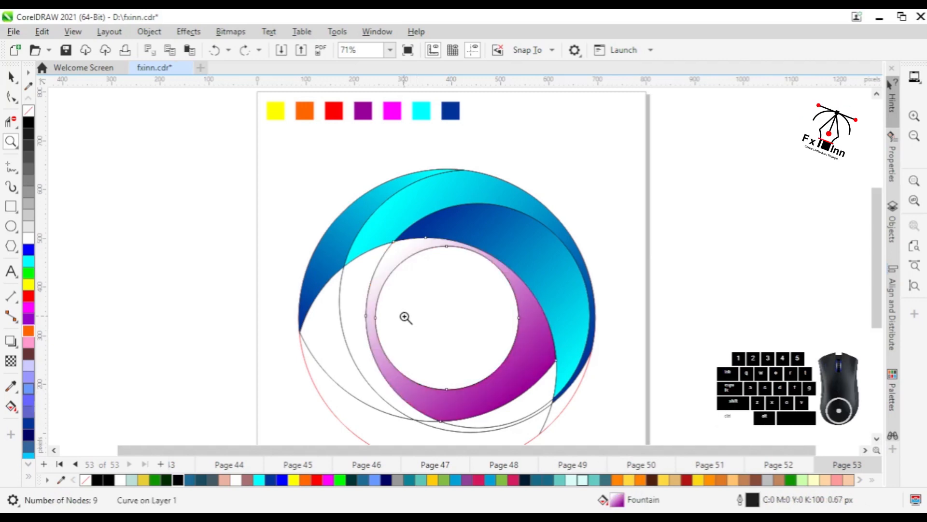
pyautogui.hotkey('ctrl', 'z')
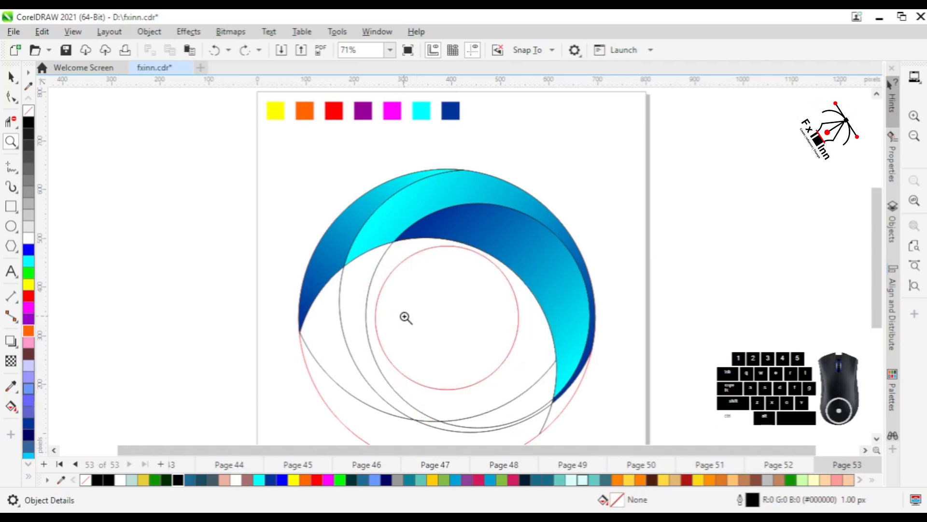
# Delete the arc segment at the lower right between the small inner circle and the outer curves with the Virtual Segment Delete tool
pyautogui.click(11, 77)
pyautogui.click(13, 121)
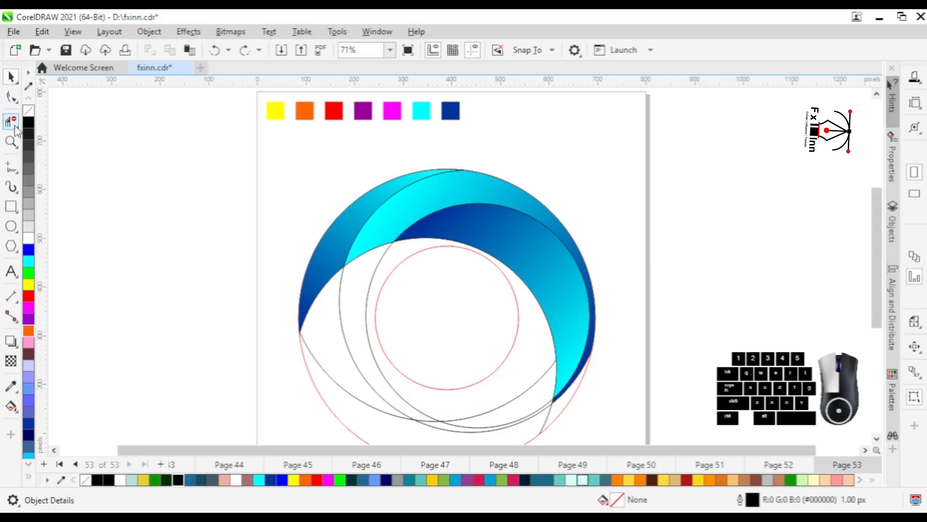
pyautogui.click(518, 395)
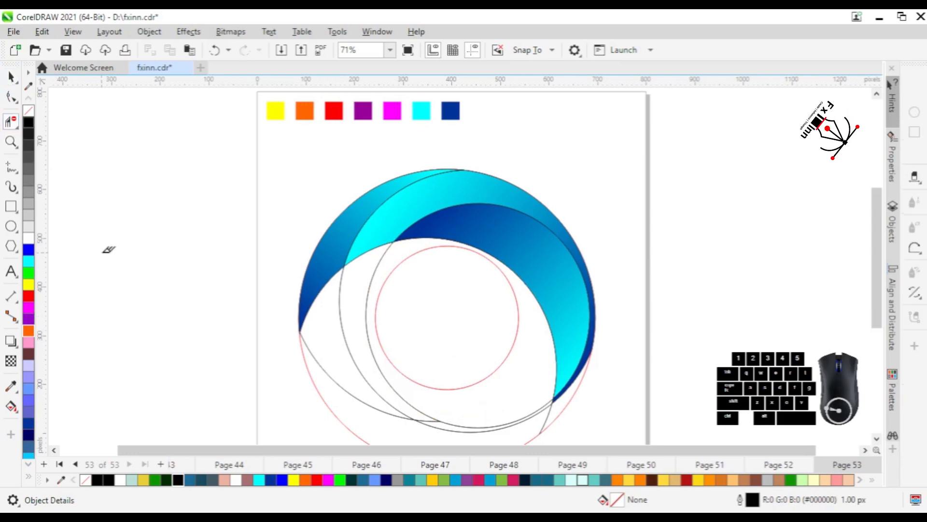
# Smart-fill the ring-shaped area around the small inner circle and give it a linear fountain fill running from lower right to upper left
pyautogui.click(11, 407)
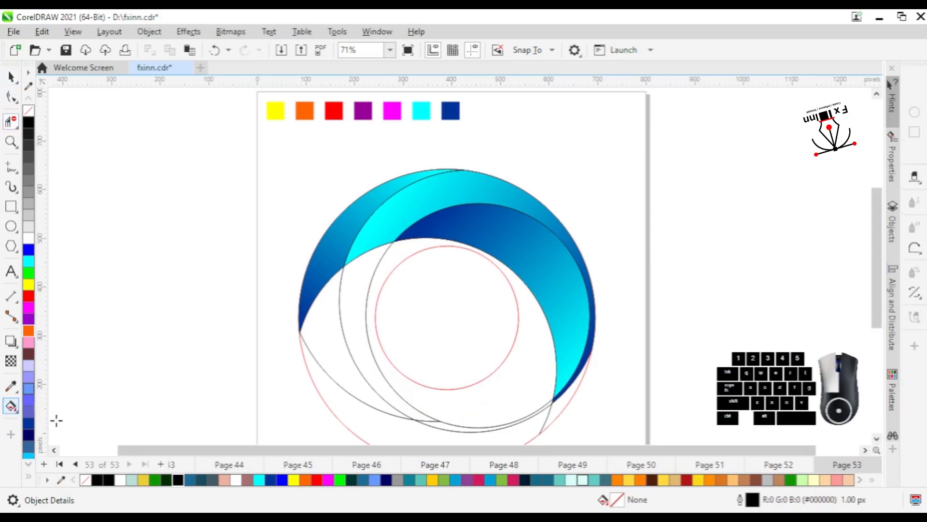
pyautogui.click(508, 405)
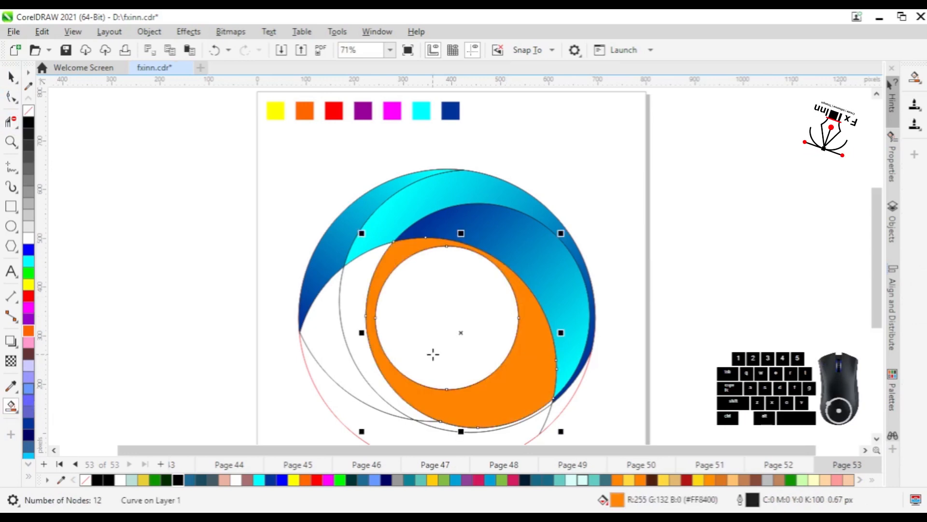
pyautogui.press('space')
pyautogui.click(11, 408)
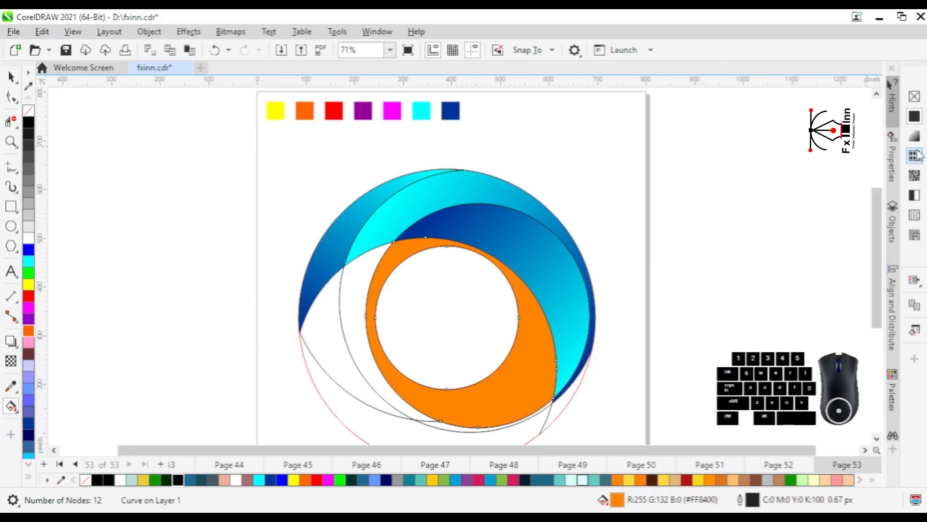
pyautogui.click(914, 136)
pyautogui.moveTo(362, 331); pyautogui.dragTo(535, 402)
pyautogui.moveTo(555, 335); pyautogui.dragTo(408, 258)
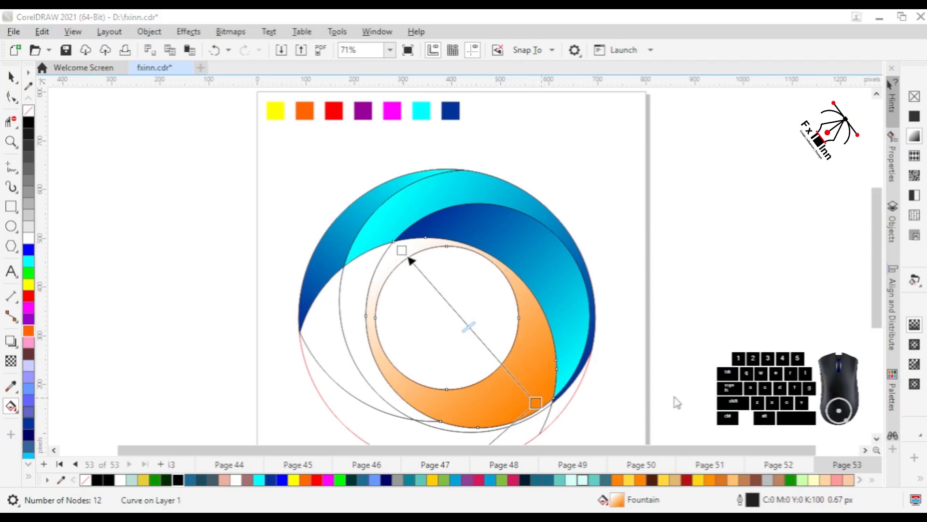
# Colour the inner ring's gradient from the swatches, with purple at the lower-right start and red at the upper-left end
pyautogui.click(370, 115)
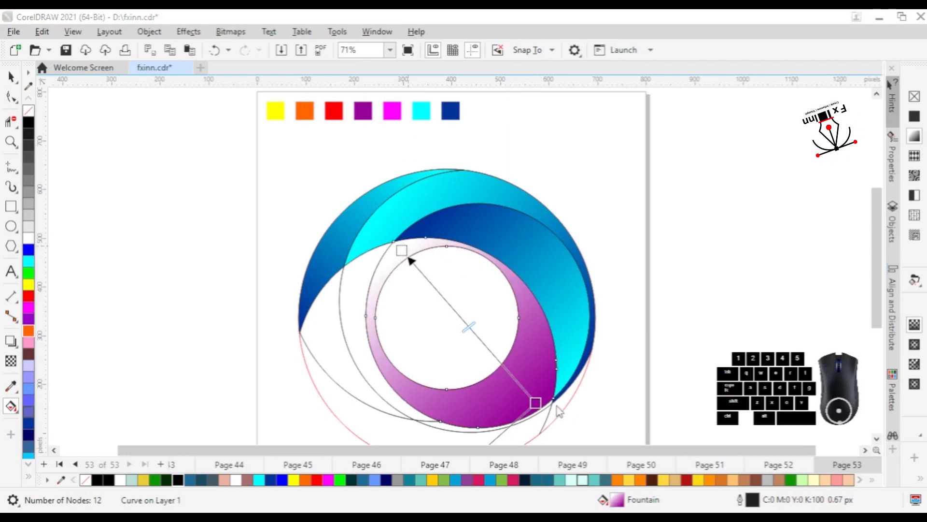
pyautogui.click(548, 431)
pyautogui.click(338, 114)
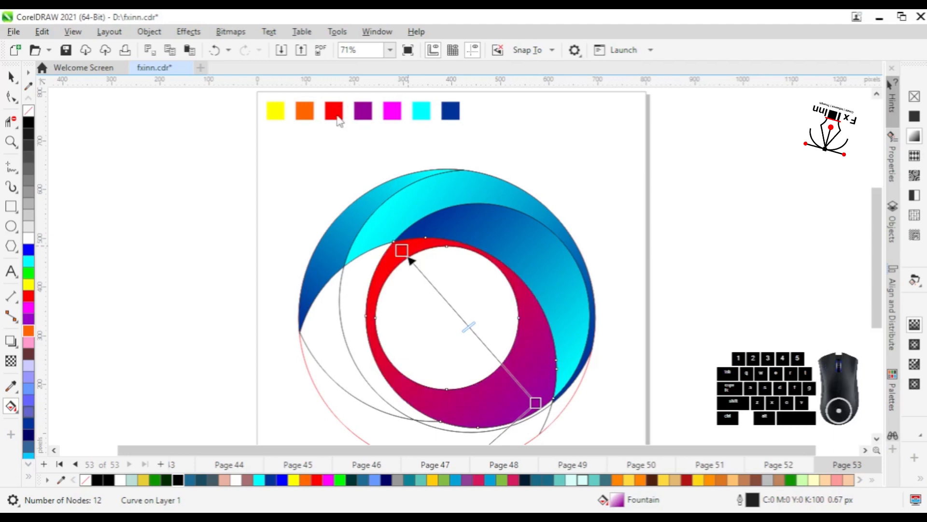
pyautogui.click(579, 190)
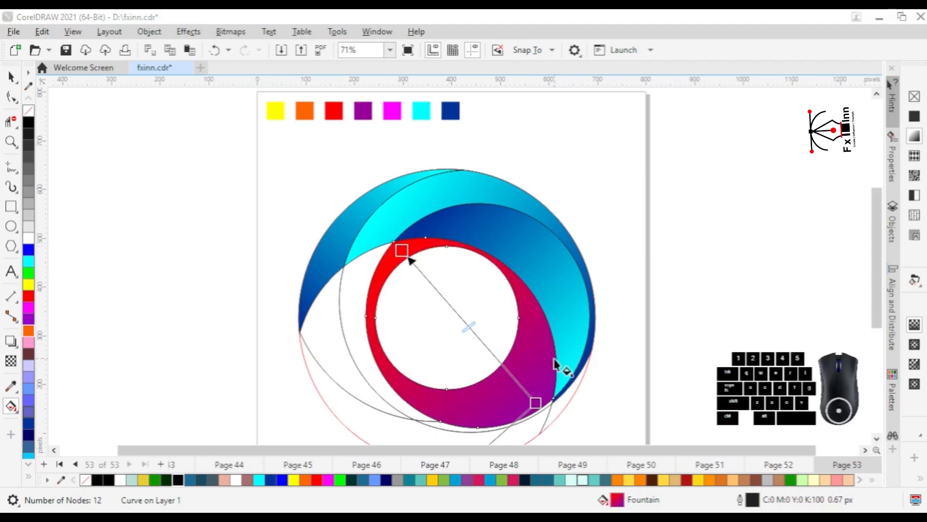
# Delete the short arc segment at the lower left between the filled inner ring and the neighbouring outer curve with the Virtual Segment Delete tool
pyautogui.click(11, 76)
pyautogui.press('z')
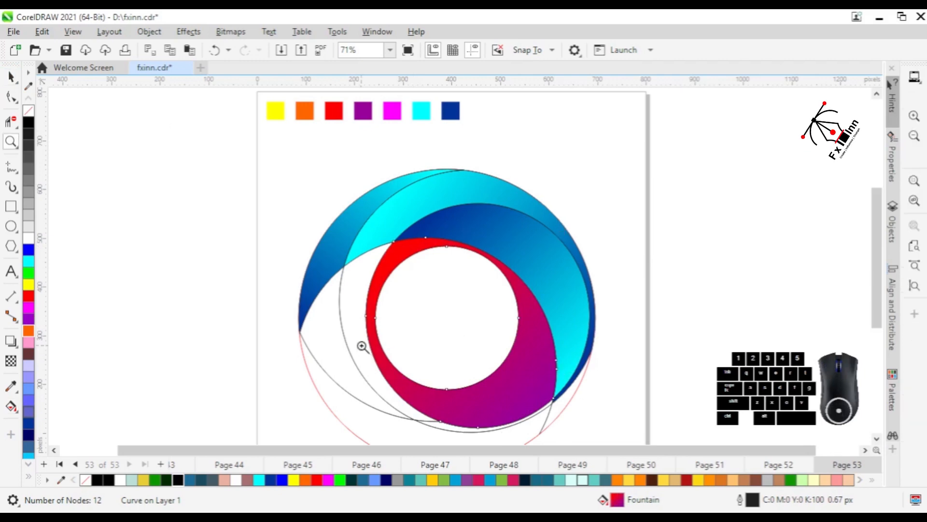
pyautogui.moveTo(361, 346); pyautogui.dragTo(569, 418)
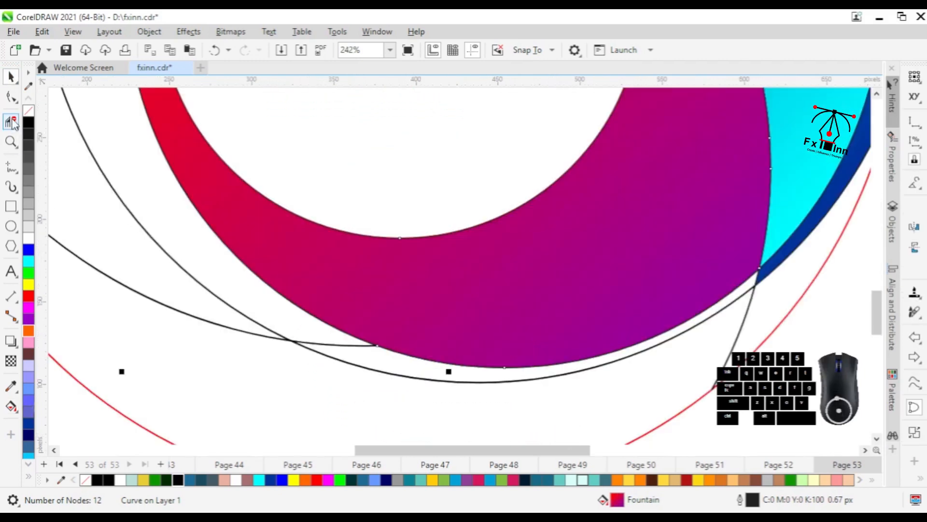
pyautogui.click(11, 121)
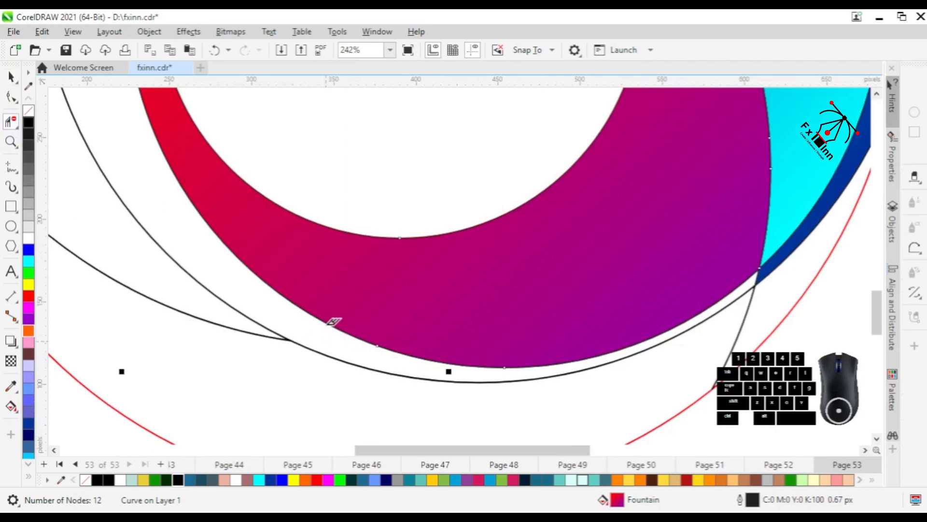
pyautogui.press('z')
pyautogui.rightClick(327, 326)
pyautogui.press('space')
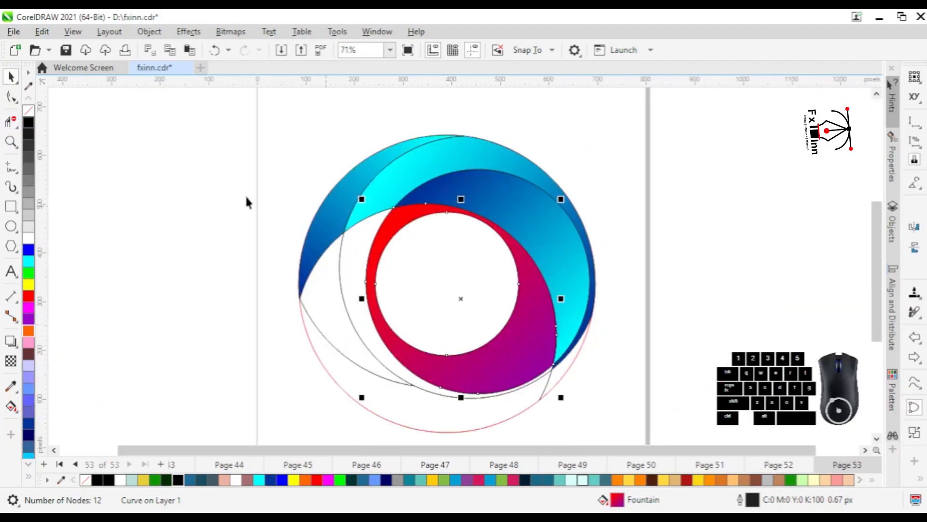
pyautogui.click(280, 205)
pyautogui.click(647, 516)
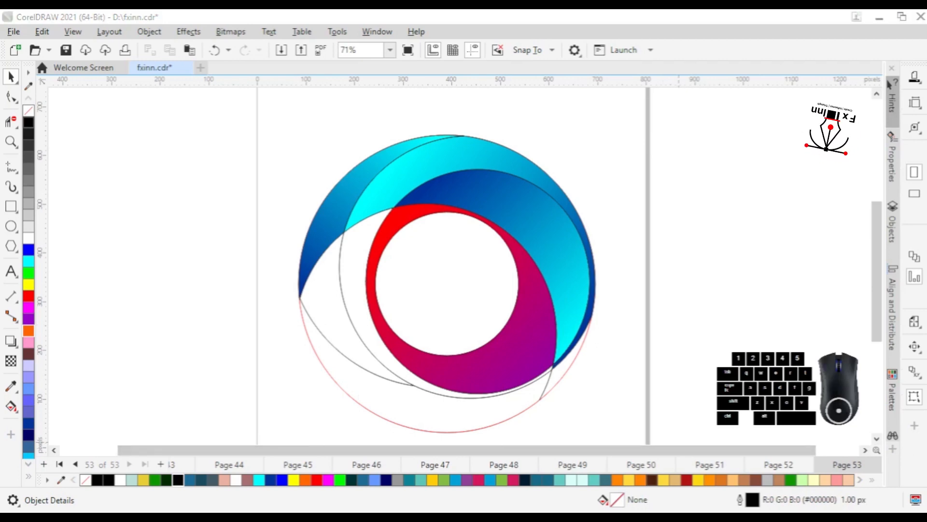
pyautogui.click(647, 517)
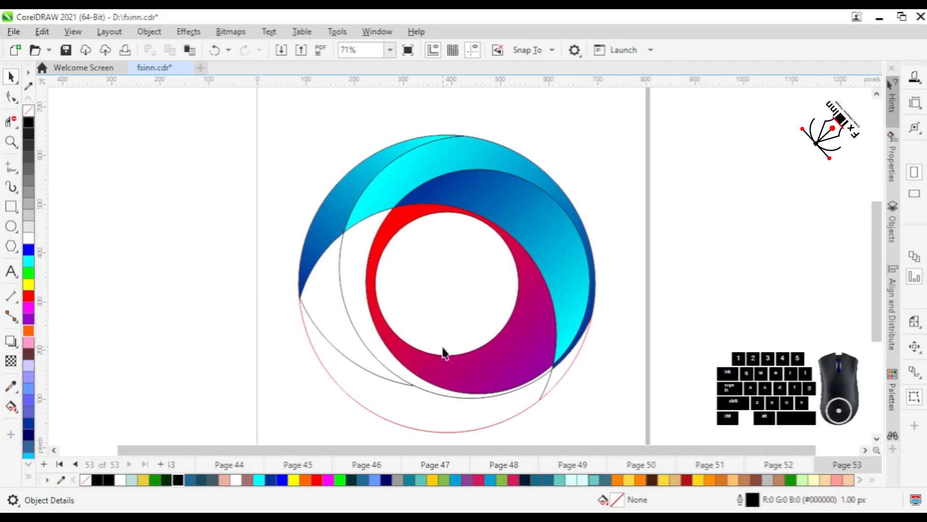
# Smart-fill the narrow crescent along the inner ring's lower-left side and give it a linear fountain fill running from upper left to lower right
pyautogui.click(13, 408)
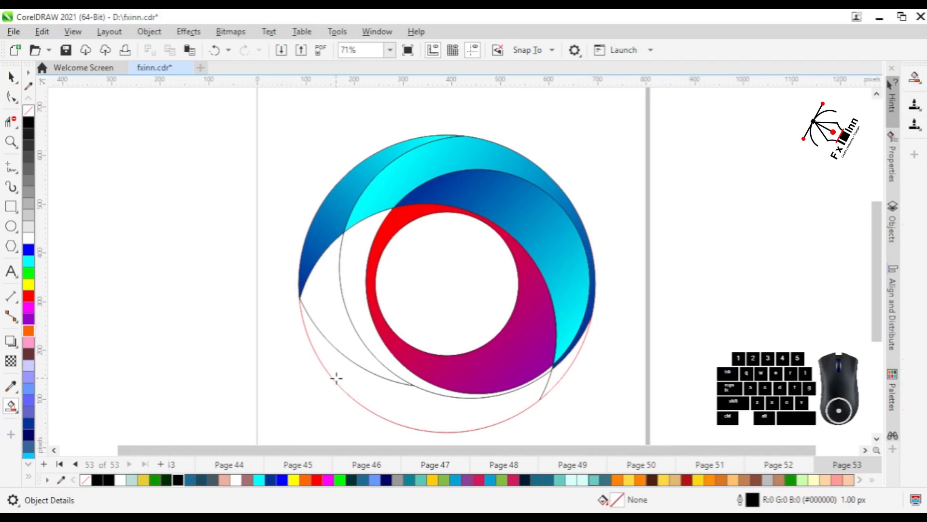
pyautogui.click(392, 364)
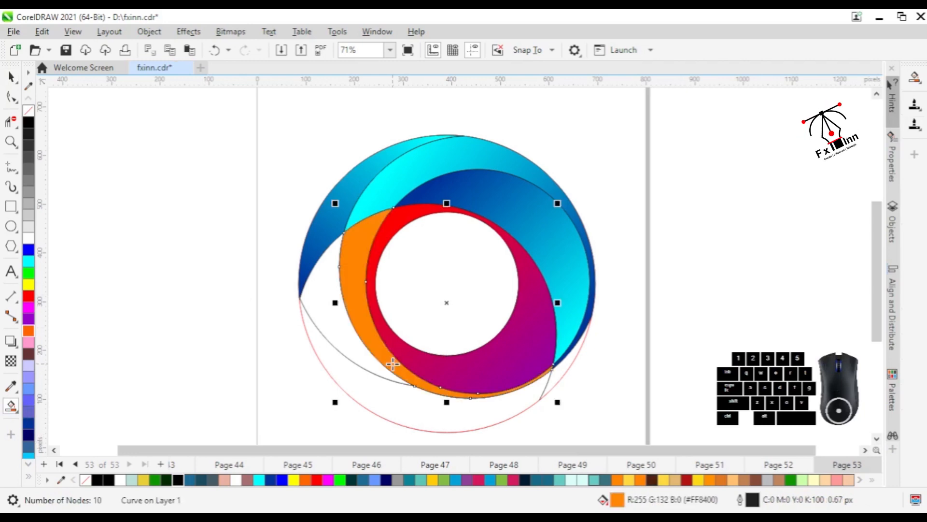
pyautogui.press('space')
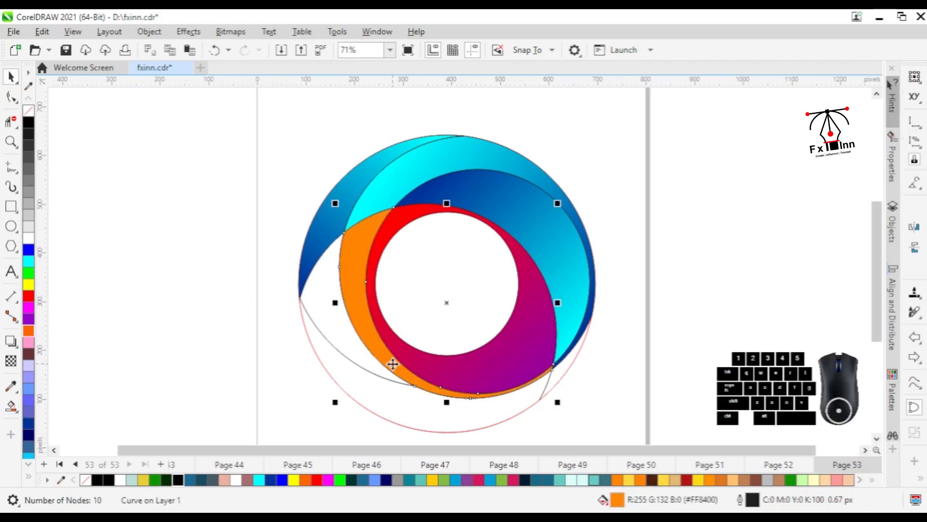
pyautogui.click(18, 410)
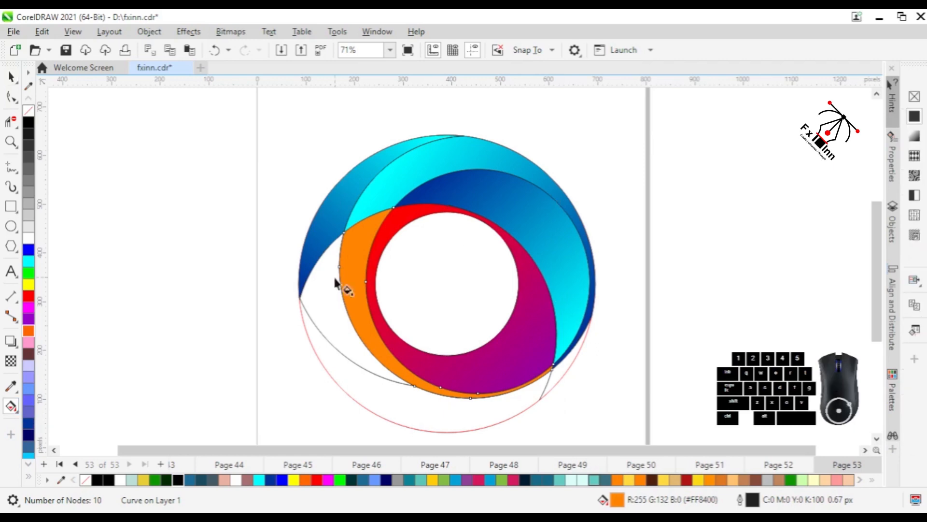
pyautogui.click(915, 136)
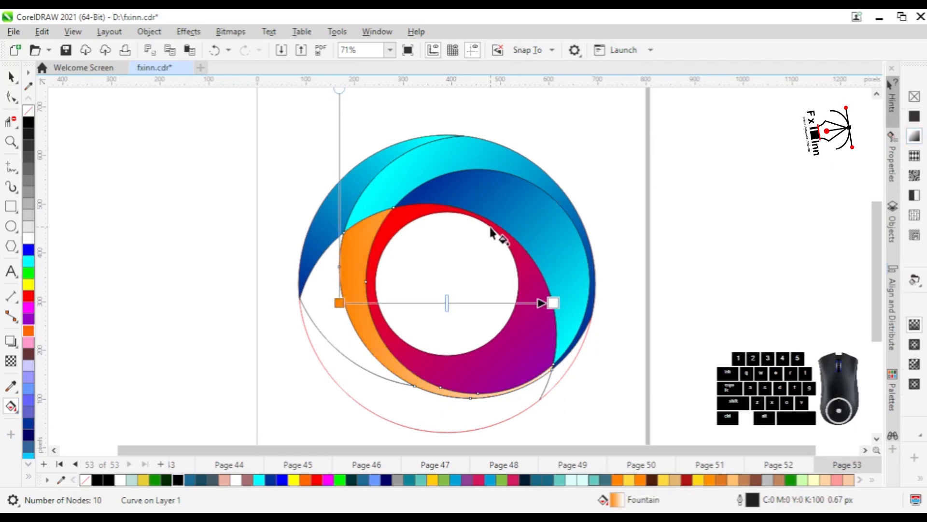
pyautogui.moveTo(339, 303); pyautogui.dragTo(356, 236)
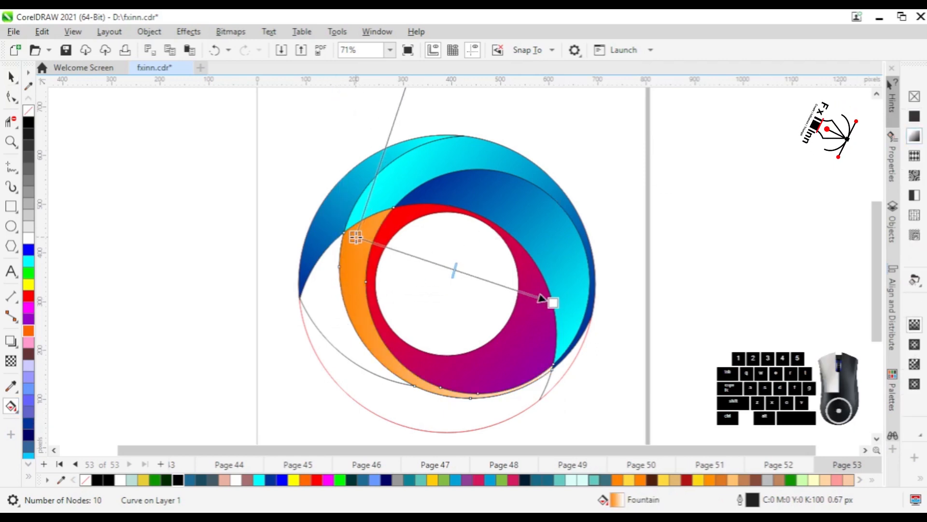
pyautogui.moveTo(553, 302); pyautogui.dragTo(549, 377)
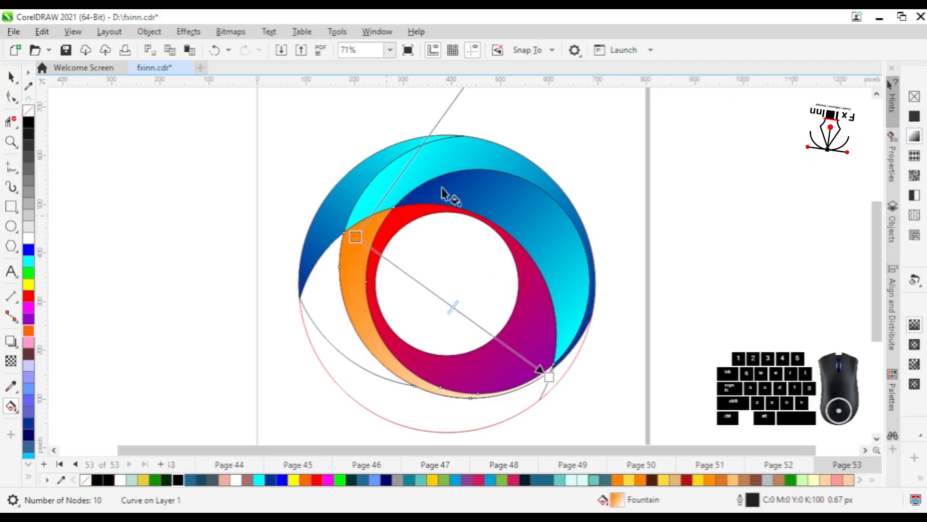
# Colour the narrow crescent's gradient from the swatches, with purple at the upper-left start and magenta at the lower-right end, and deselect it
pyautogui.click(877, 95)
pyautogui.click(877, 95)
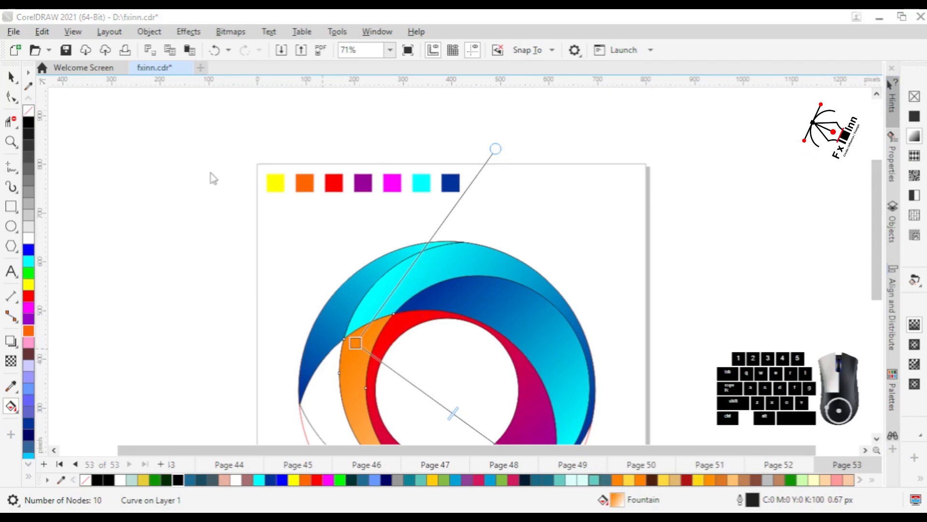
pyautogui.click(370, 184)
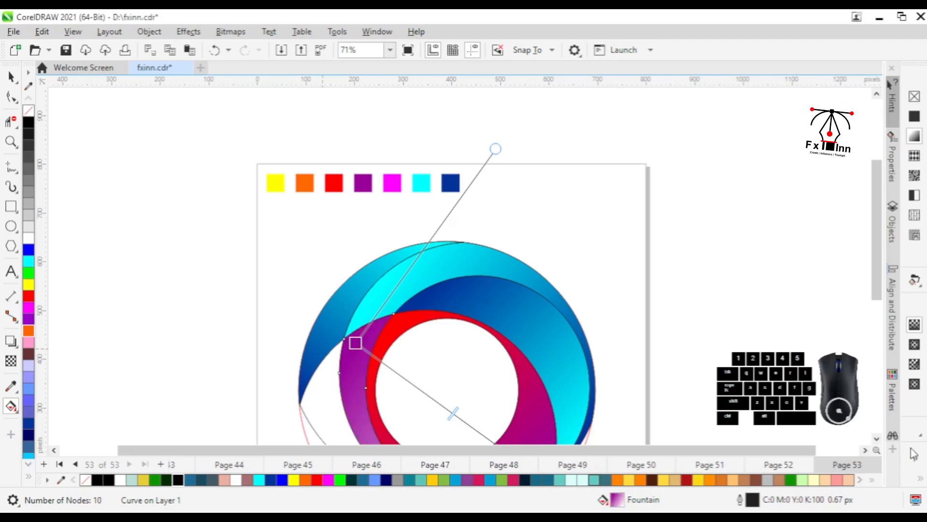
pyautogui.click(877, 439)
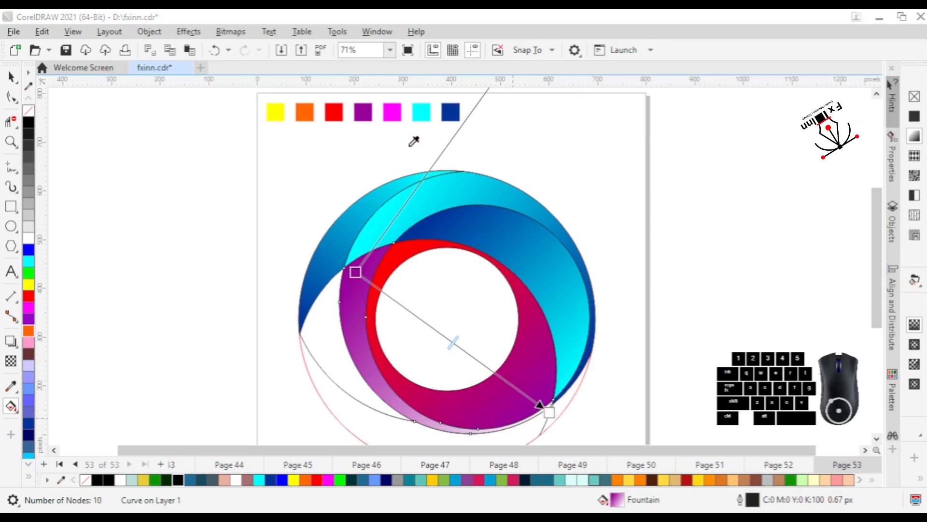
pyautogui.click(394, 119)
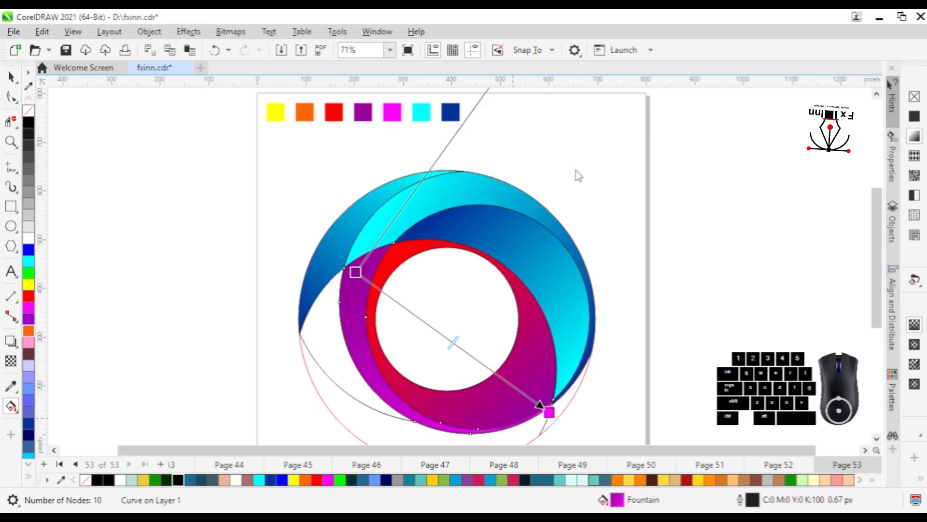
pyautogui.click(10, 76)
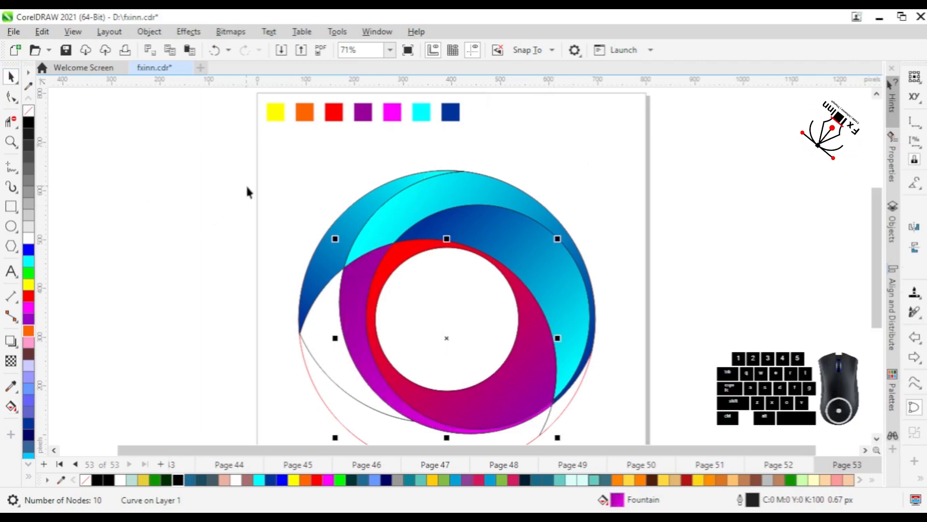
pyautogui.click(247, 188)
# Undo the stray smart fill on the left side and smart-fill the bottom crescent bounded by the large guide circle instead
pyautogui.press('z')
pyautogui.hotkey('shift', 'F4')
pyautogui.moveTo(316, 171); pyautogui.dragTo(583, 393)
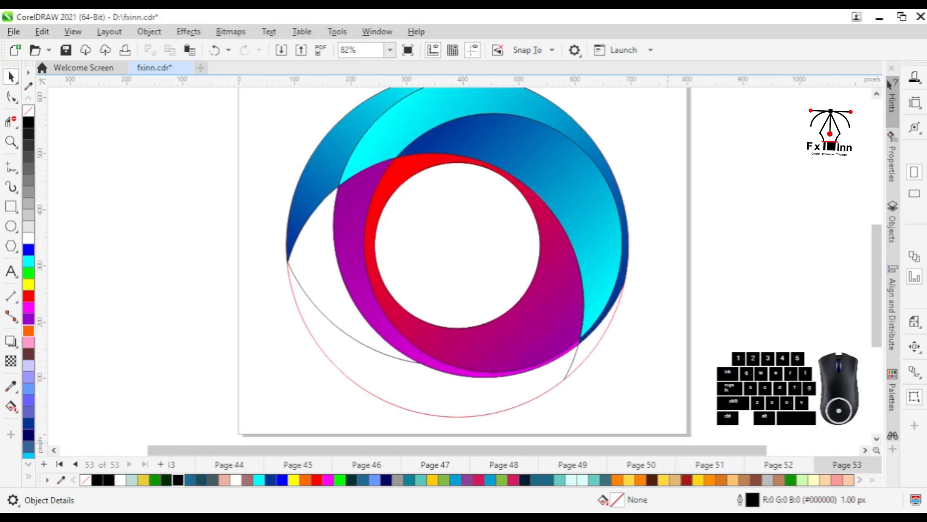
pyautogui.click(581, 356)
pyautogui.click(11, 408)
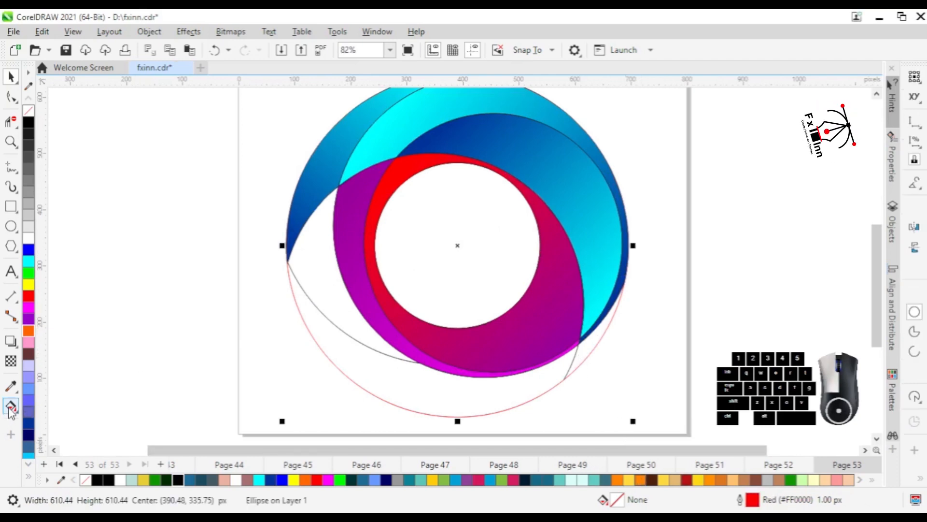
pyautogui.click(322, 301)
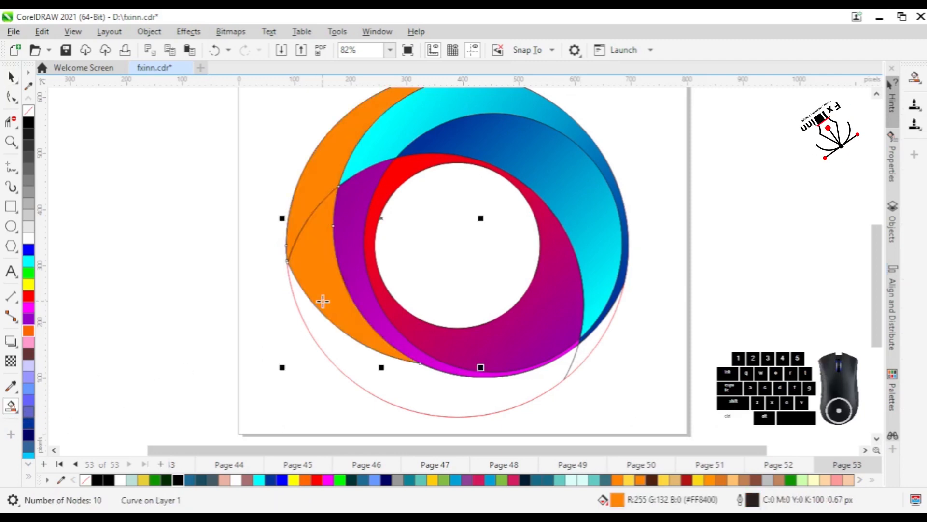
pyautogui.hotkey('ctrl', 'z')
pyautogui.click(325, 340)
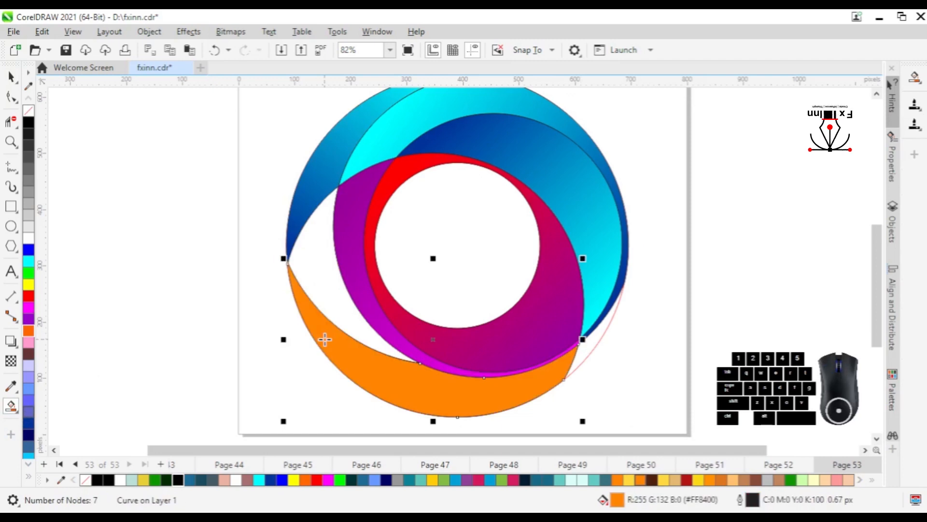
pyautogui.press('space')
# Apply a linear fountain fill to the bottom crescent, running from its upper-left tip to just beyond its lower-right end
pyautogui.press('F11')
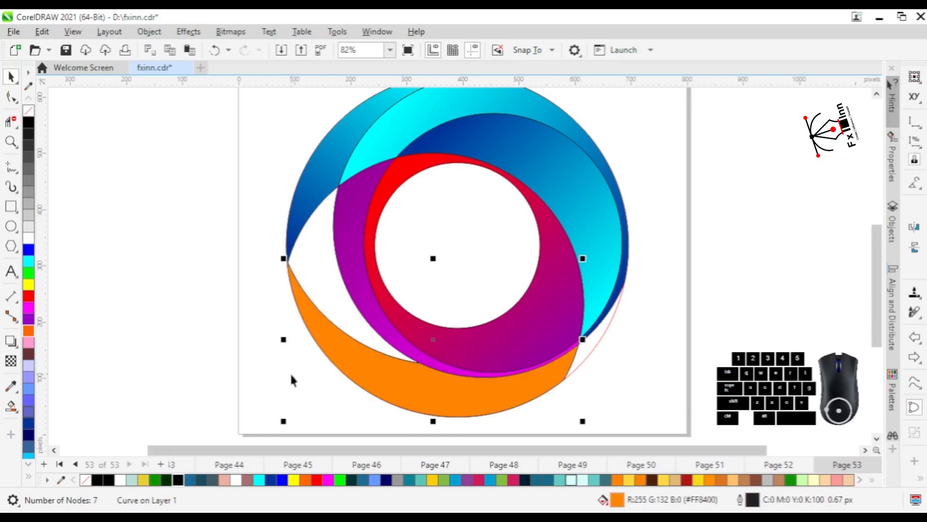
pyautogui.click(277, 381)
pyautogui.click(341, 375)
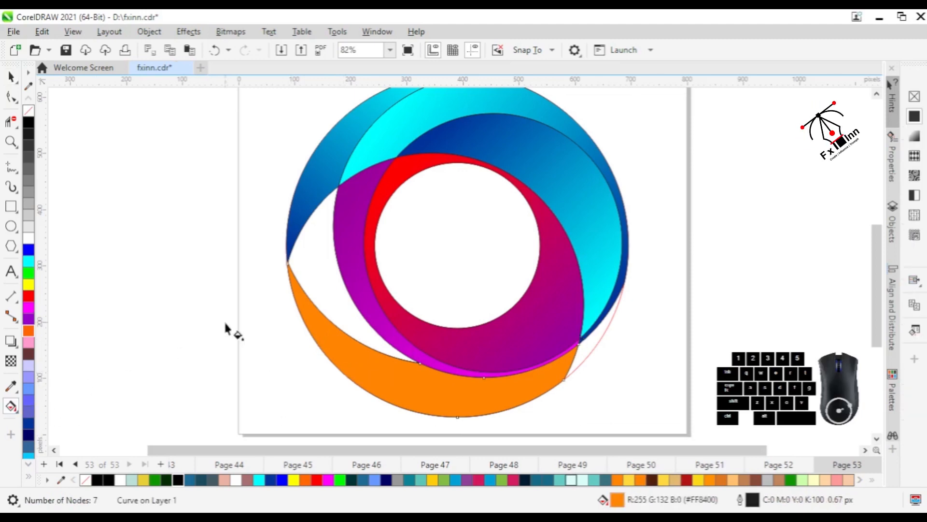
pyautogui.click(912, 137)
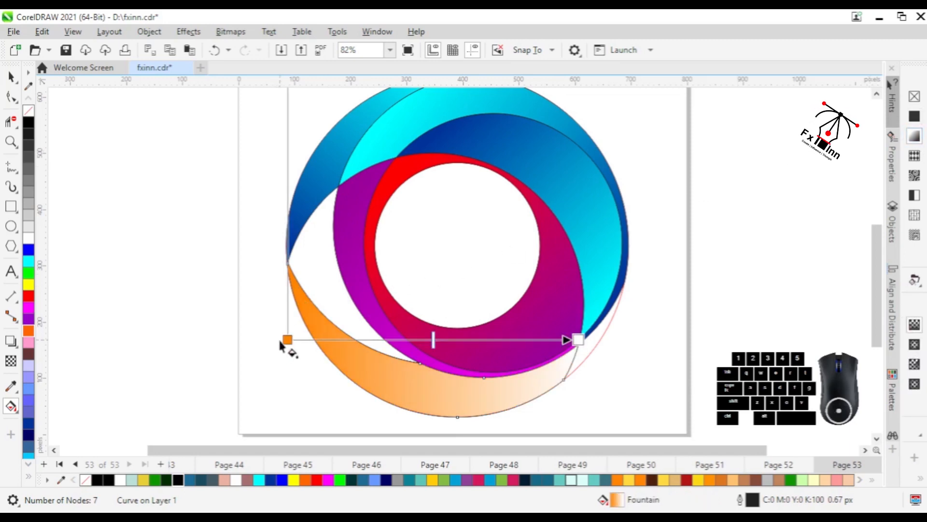
pyautogui.moveTo(287, 340); pyautogui.dragTo(300, 298)
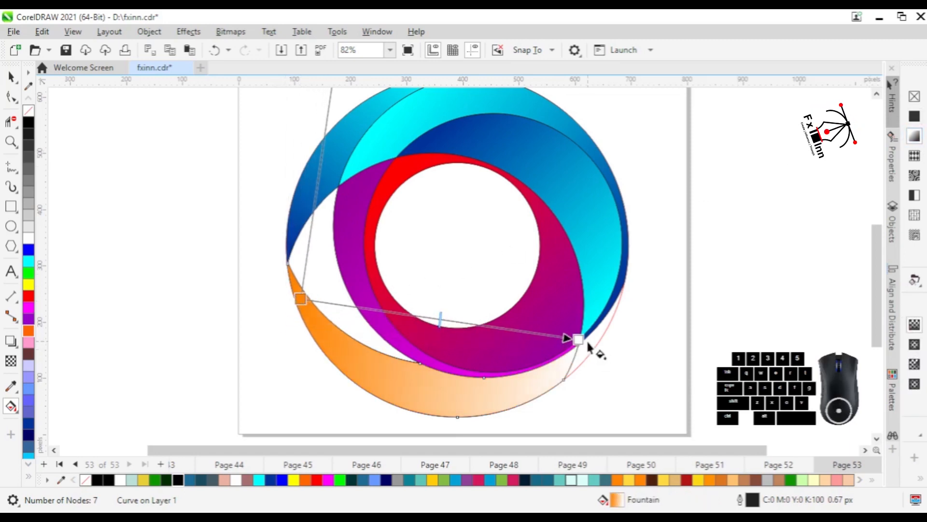
pyautogui.moveTo(578, 338); pyautogui.dragTo(585, 385)
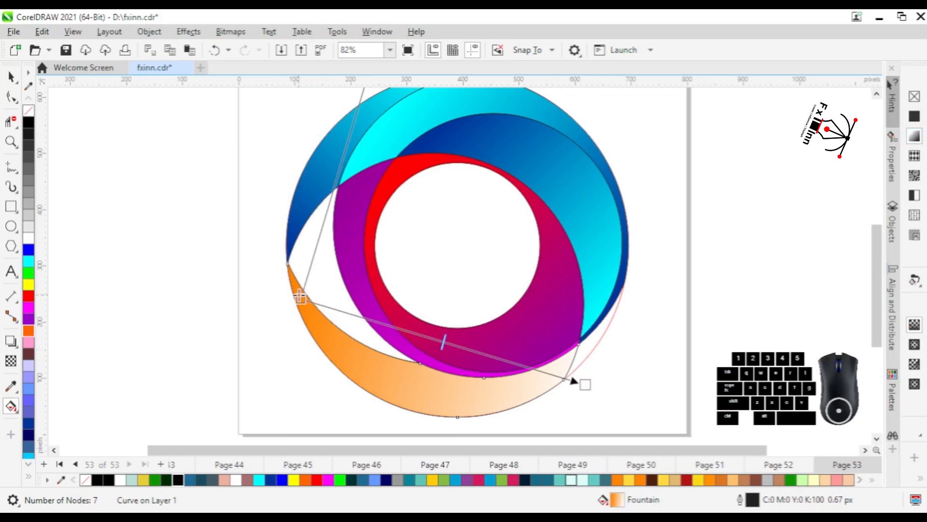
# Colour the upper-left start of the bottom crescent's gradient with the yellow swatch above the logo
pyautogui.click(877, 94)
pyautogui.click(244, 421)
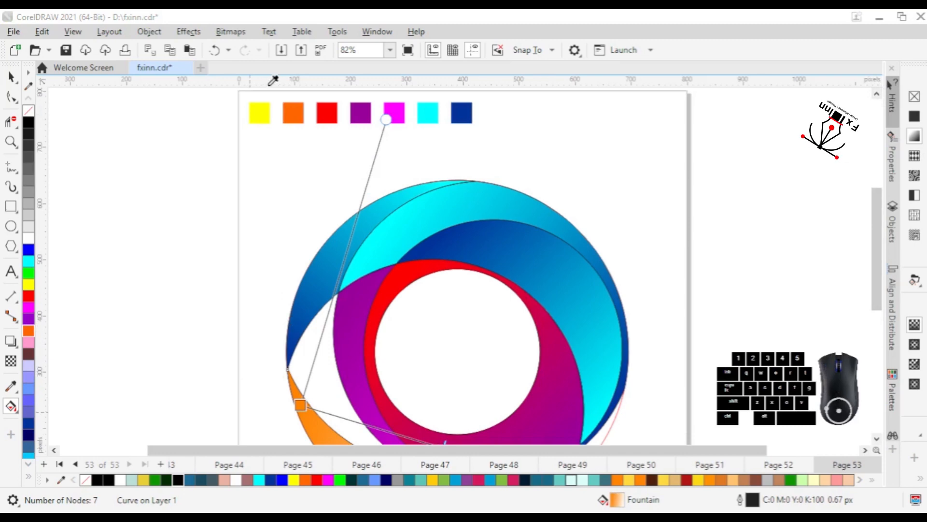
pyautogui.click(262, 112)
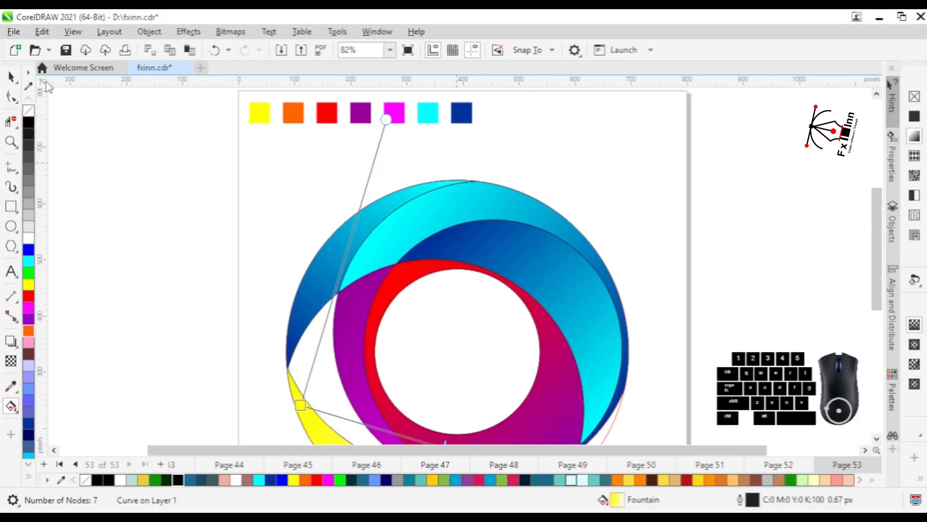
# Colour the lower-right end of the bottom crescent's gradient with the orange swatch and deselect the crescent
pyautogui.click(17, 79)
pyautogui.press('z')
pyautogui.press('F4')
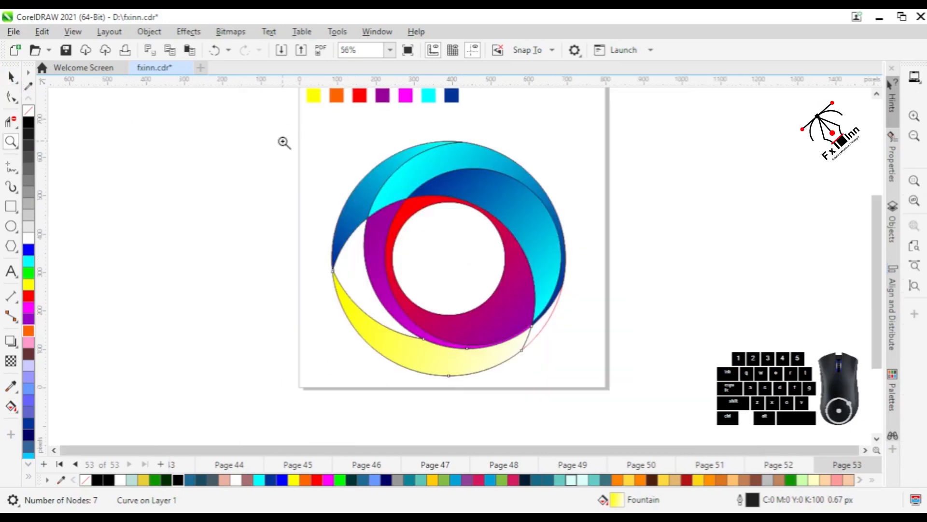
pyautogui.moveTo(278, 393); pyautogui.dragTo(602, 108)
pyautogui.press('space')
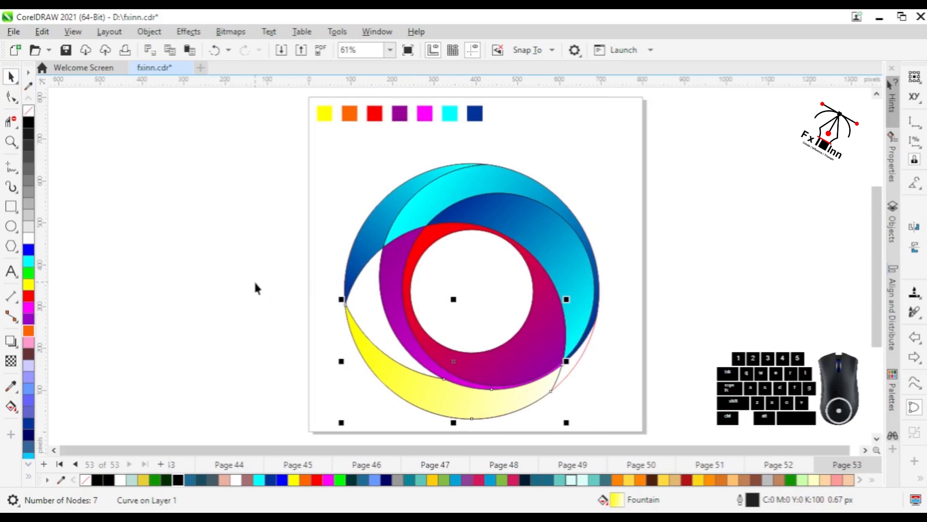
pyautogui.click(12, 407)
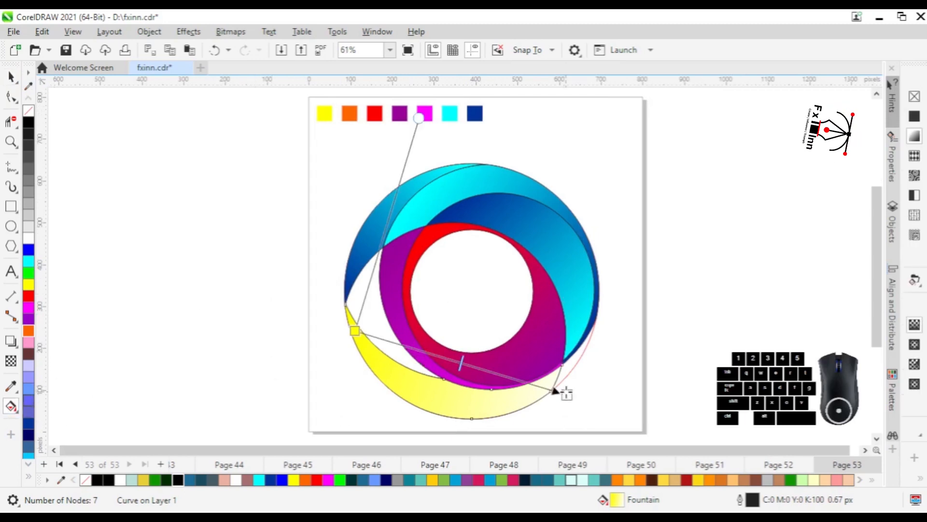
pyautogui.click(517, 418)
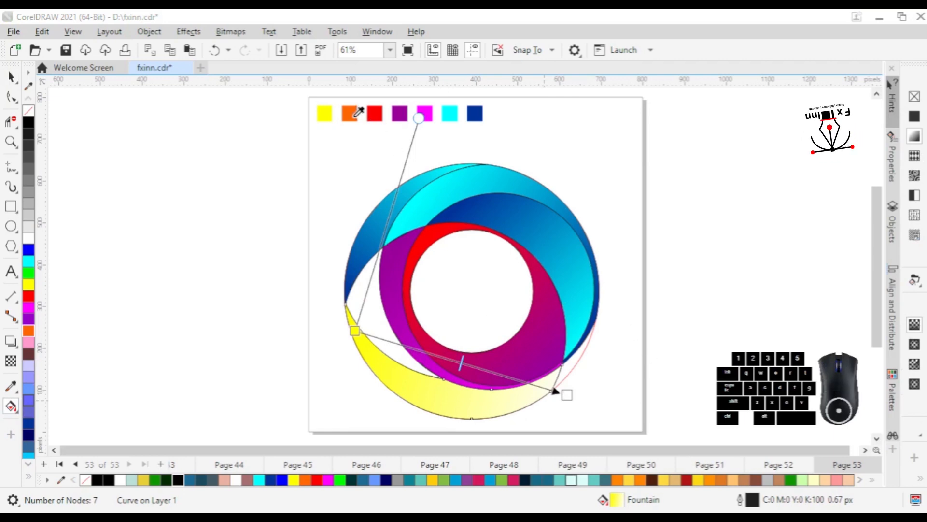
pyautogui.click(357, 115)
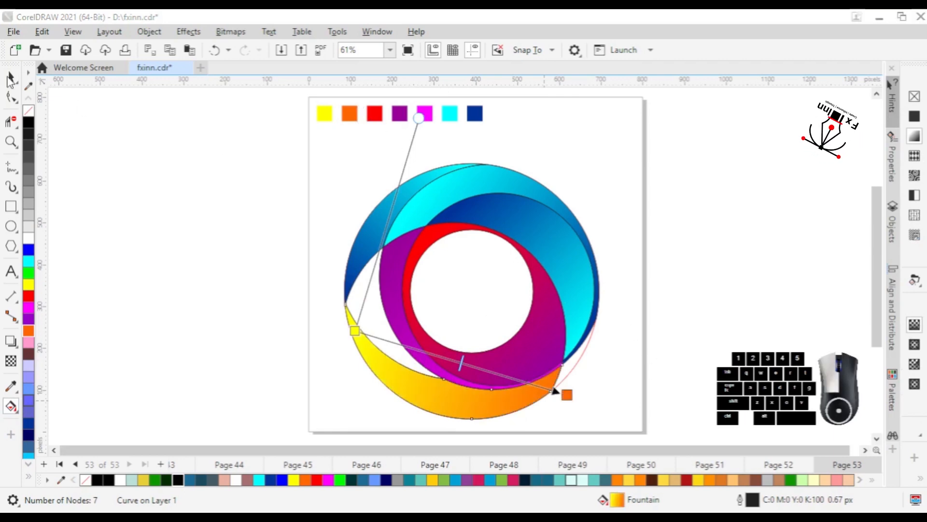
pyautogui.click(11, 76)
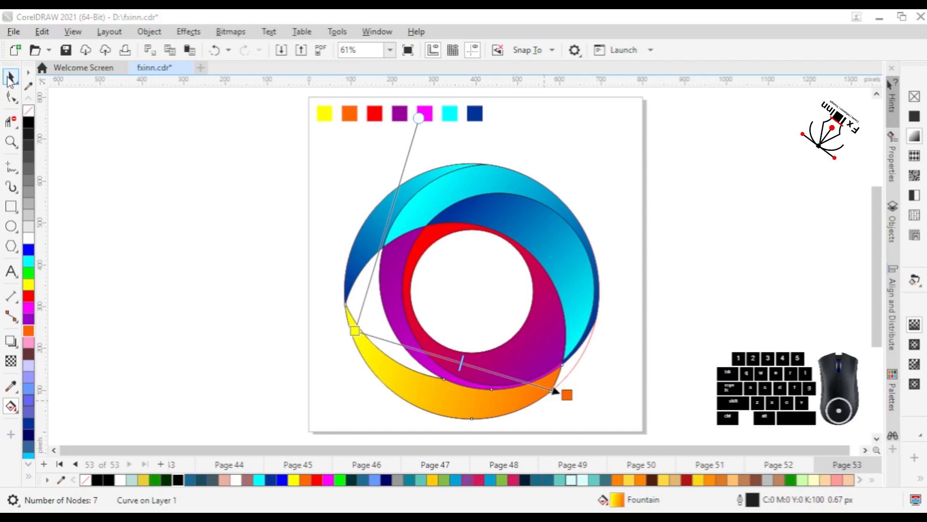
pyautogui.click(339, 202)
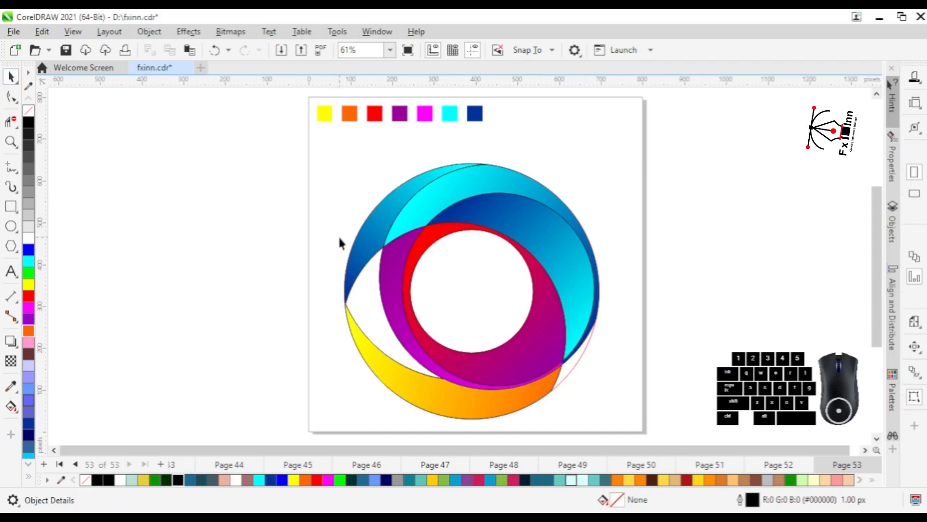
# Smart-fill the white gap on the logo's left side between the blue, purple and yellow crescents
pyautogui.press('z')
pyautogui.moveTo(321, 217); pyautogui.dragTo(491, 387)
pyautogui.press('space')
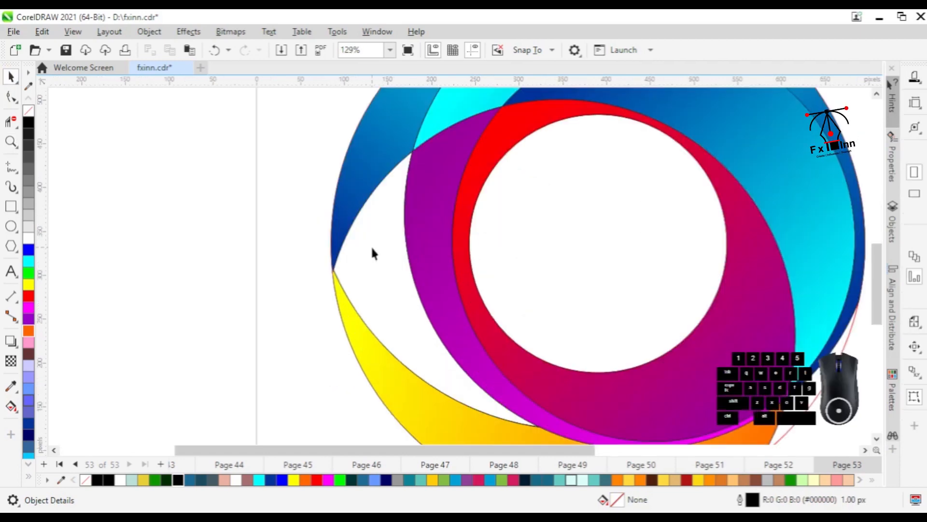
pyautogui.click(12, 408)
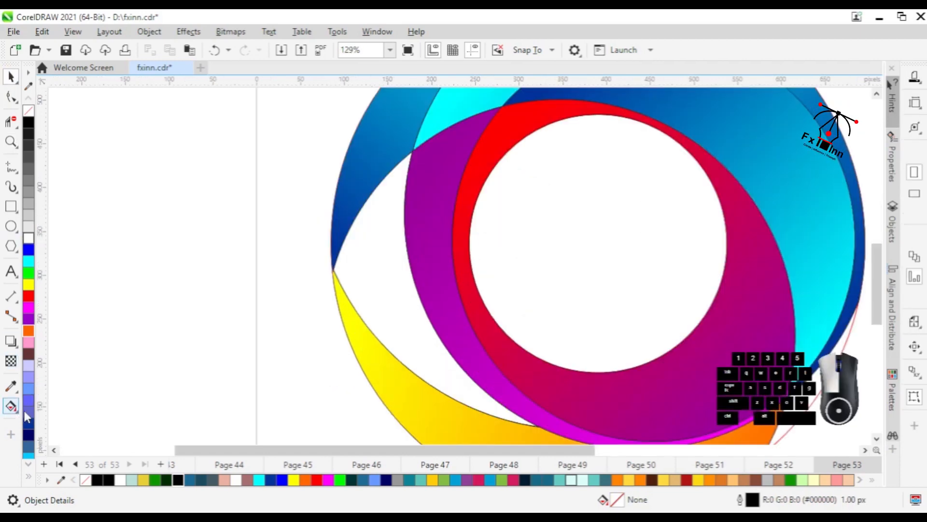
pyautogui.click(364, 304)
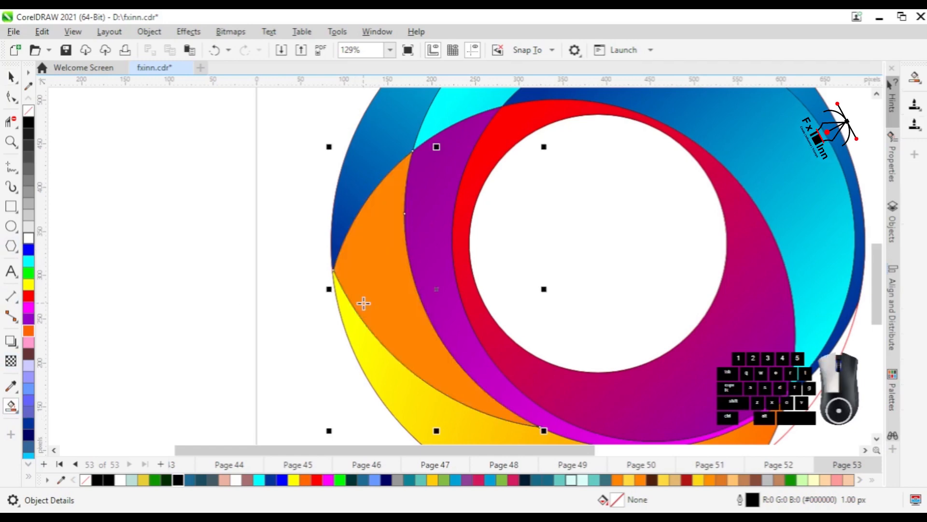
# Give the newly filled left shape a linear fountain fill running from its upper-left edge down to its lower-right tip
pyautogui.press('z')
pyautogui.rightClick(324, 242)
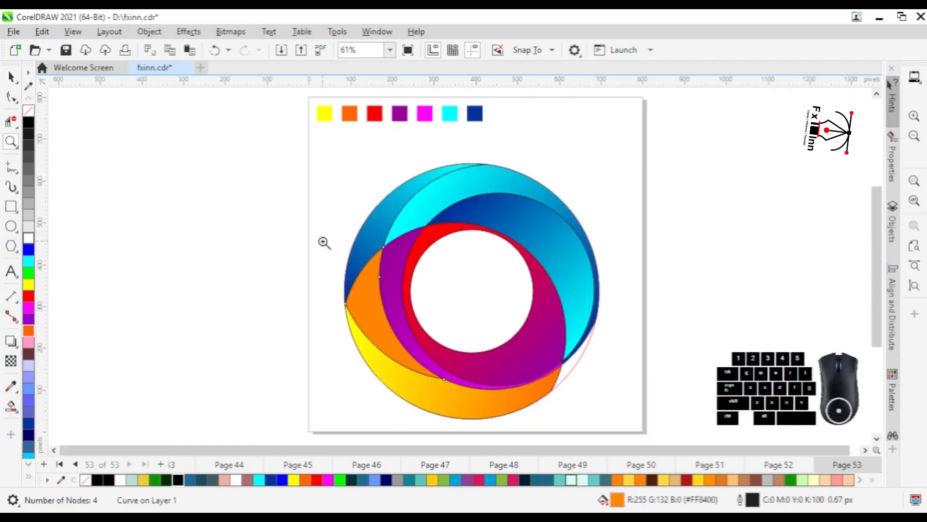
pyautogui.click(681, 516)
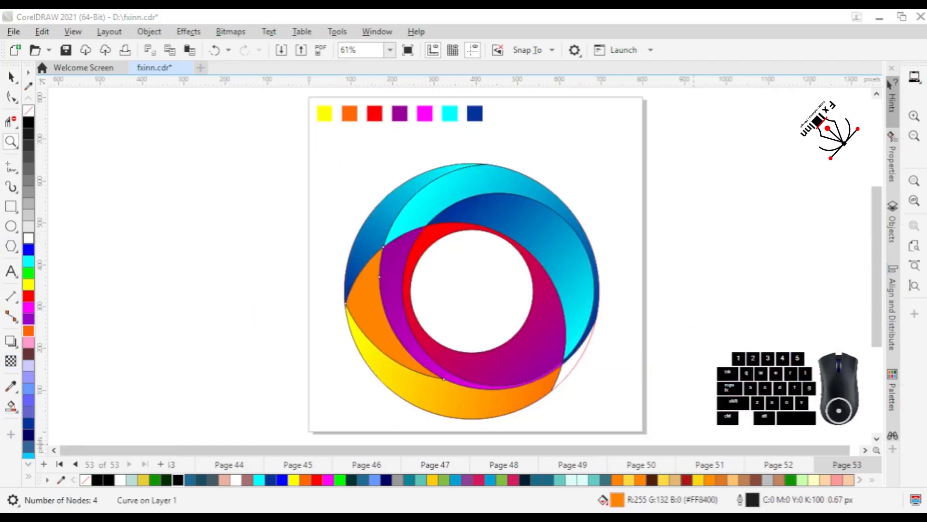
pyautogui.click(681, 517)
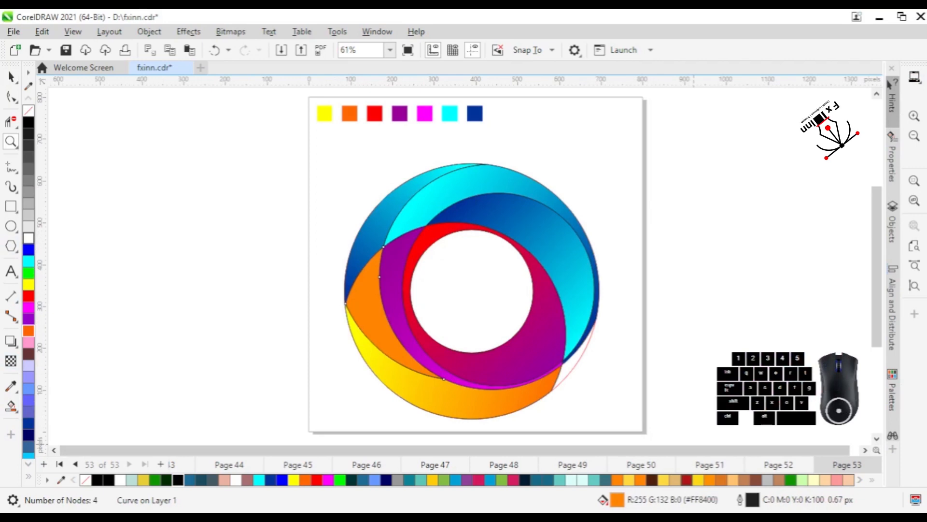
pyautogui.click(11, 77)
pyautogui.click(15, 409)
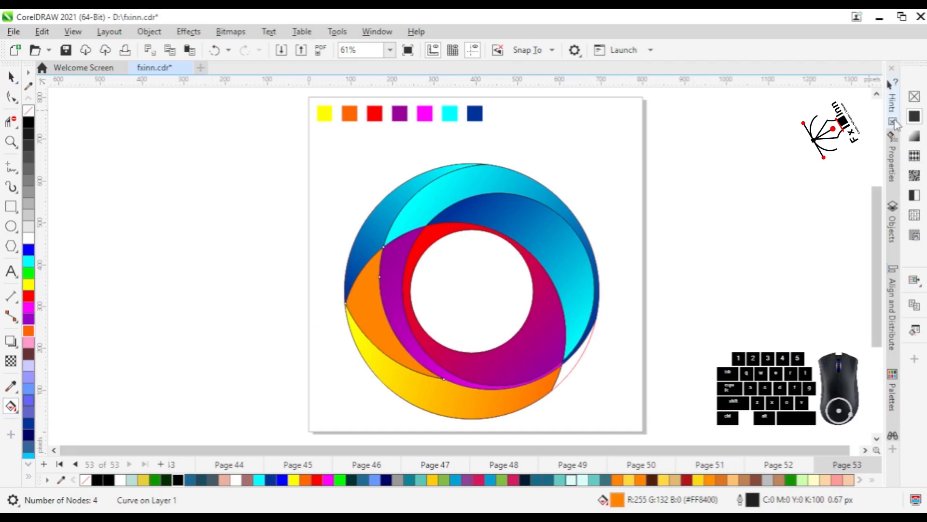
pyautogui.click(914, 137)
pyautogui.moveTo(343, 310); pyautogui.dragTo(360, 273)
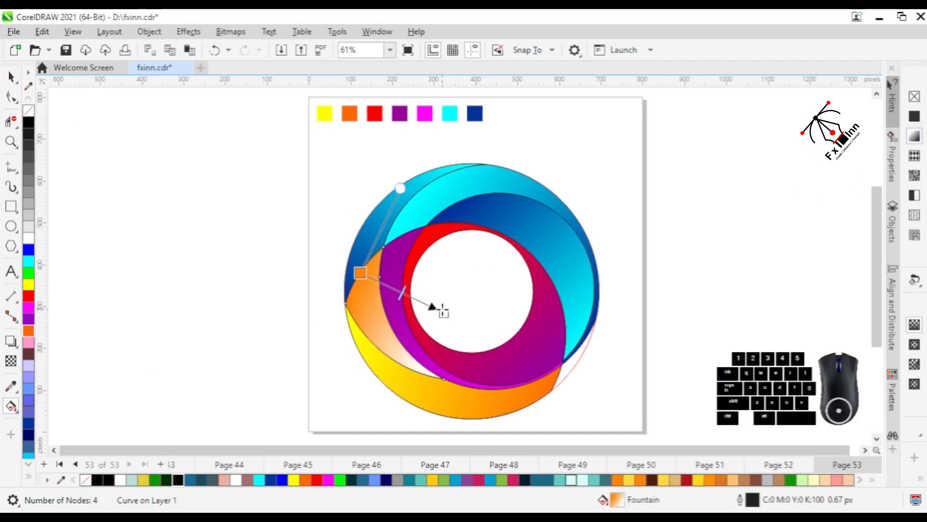
pyautogui.moveTo(442, 309); pyautogui.dragTo(428, 365)
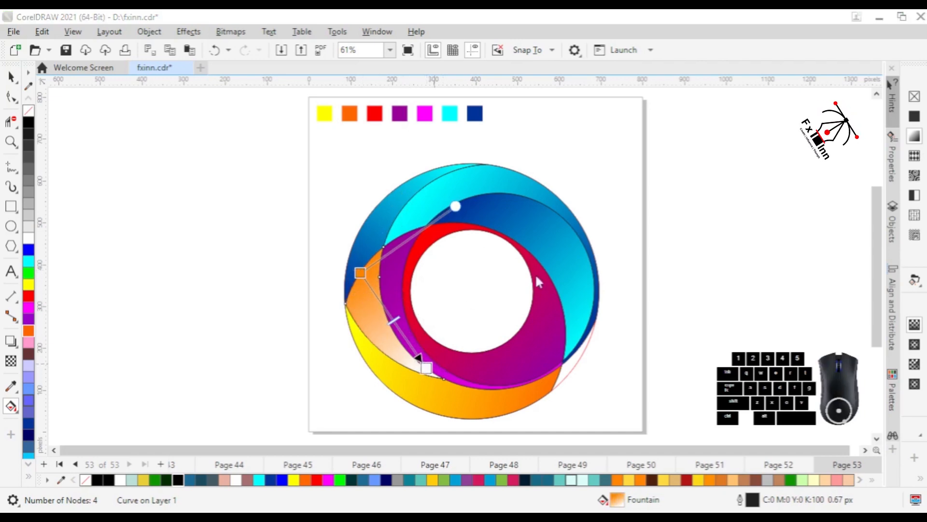
# Colour the lower-right end of the left shape's gradient with the red swatch and deselect it
pyautogui.click(374, 111)
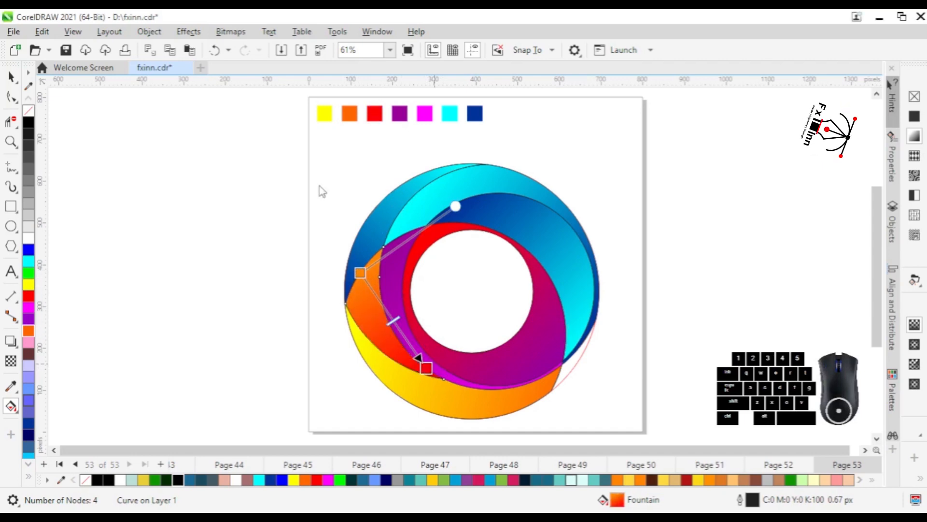
pyautogui.click(14, 79)
pyautogui.click(344, 172)
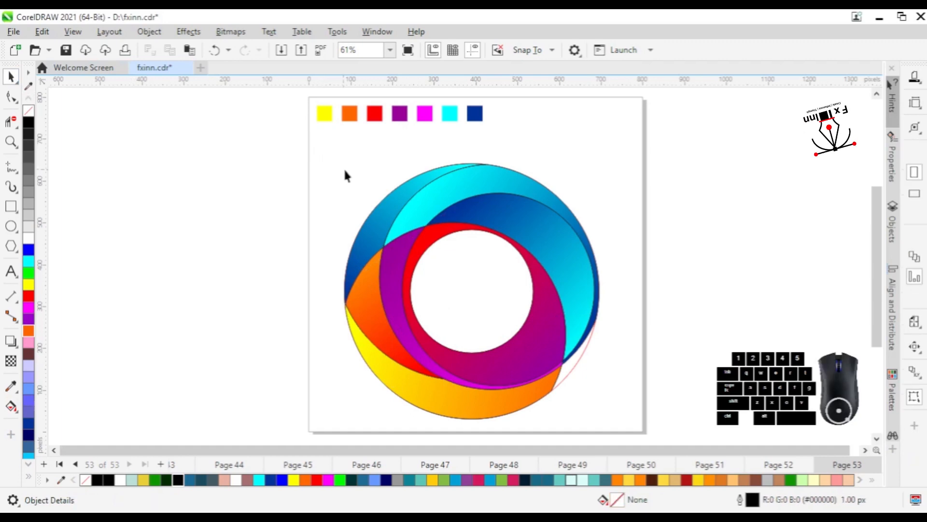
# Smart-fill the empty sliver at the logo's lower right between the dark blue crescent and the large guide circle
pyautogui.press('z')
pyautogui.moveTo(334, 221); pyautogui.dragTo(635, 414)
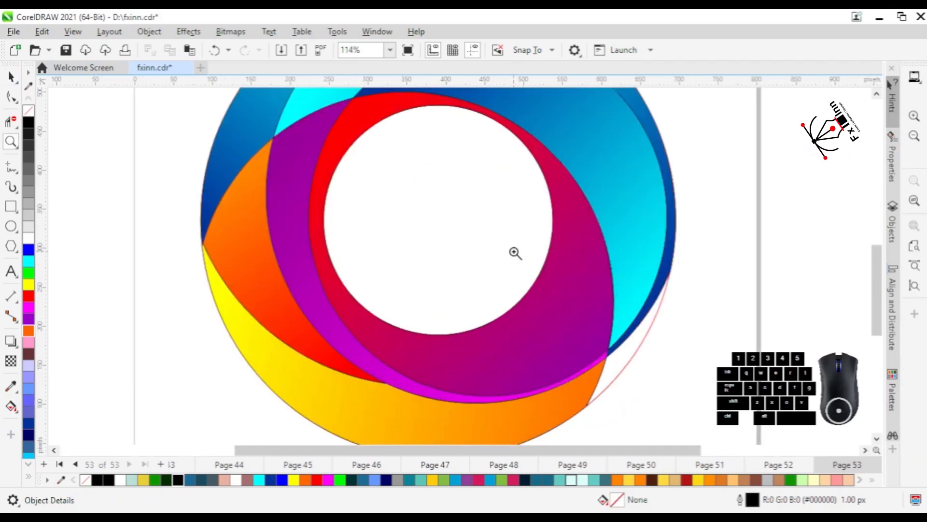
pyautogui.moveTo(508, 239); pyautogui.dragTo(720, 404)
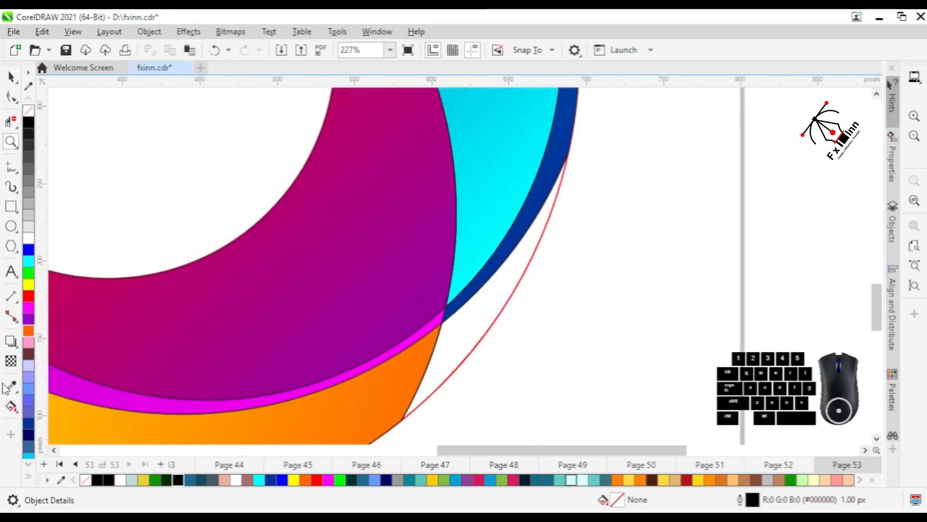
pyautogui.click(11, 409)
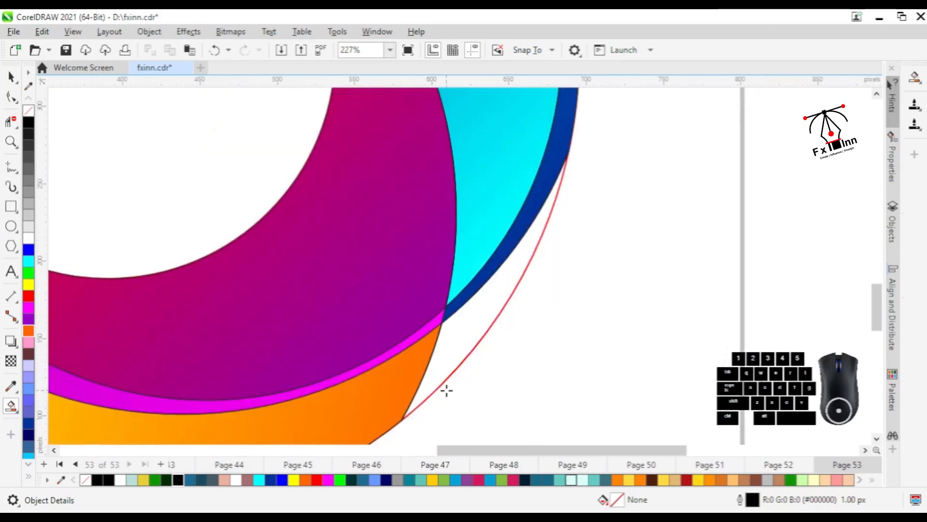
pyautogui.click(467, 350)
# Apply a linear fountain fill to the lower-right sliver, running from its lower-left end to its upper-right tip
pyautogui.rightClick(469, 298)
pyautogui.rightClick(469, 298)
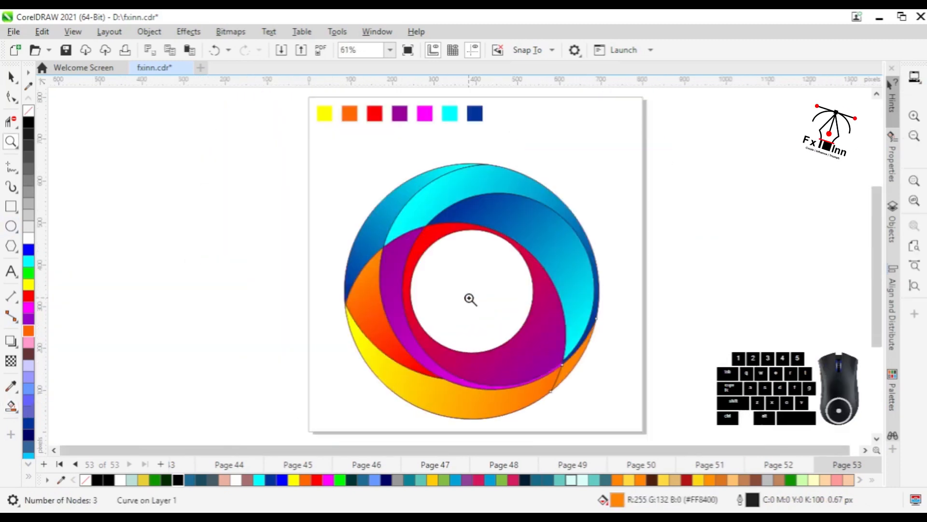
pyautogui.press('space')
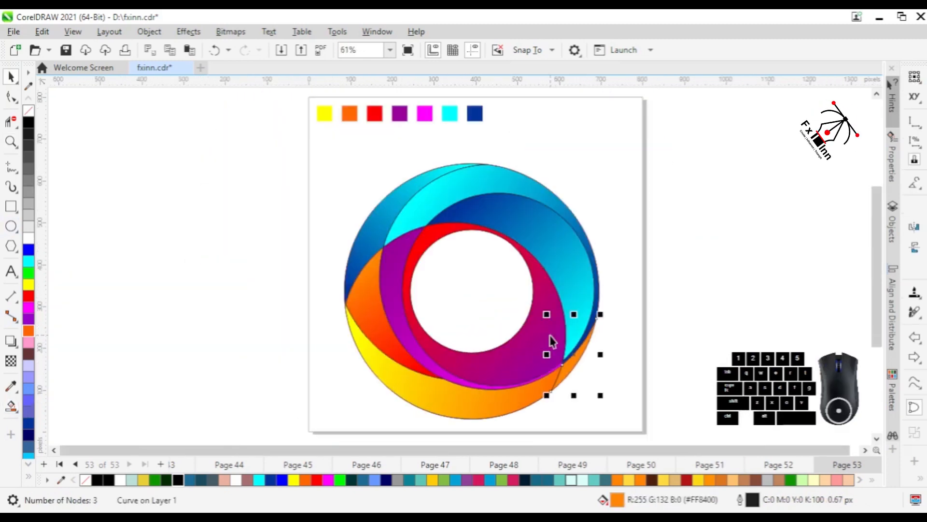
pyautogui.click(10, 415)
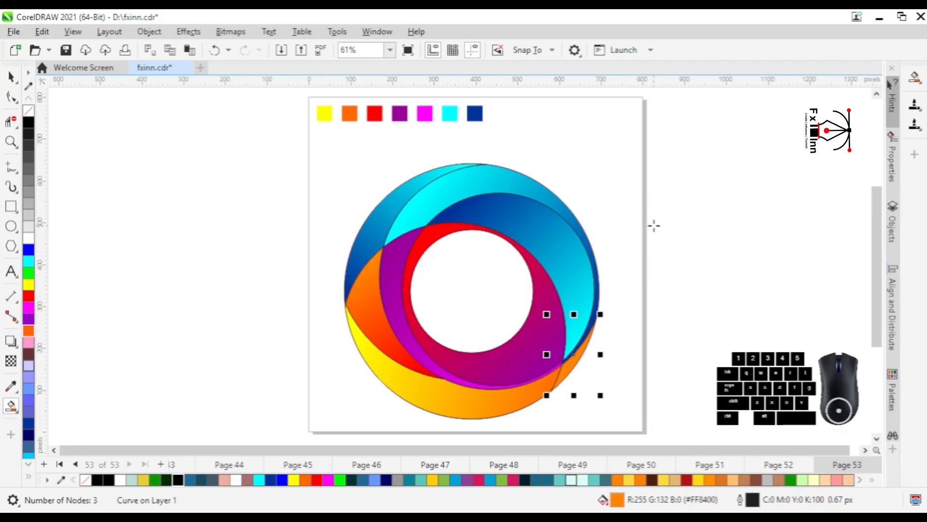
pyautogui.click(13, 409)
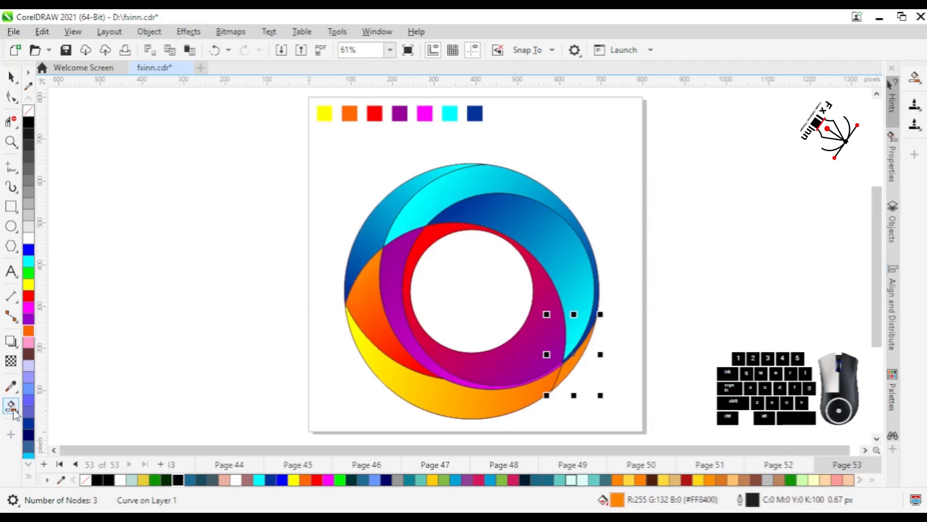
pyautogui.click(40, 417)
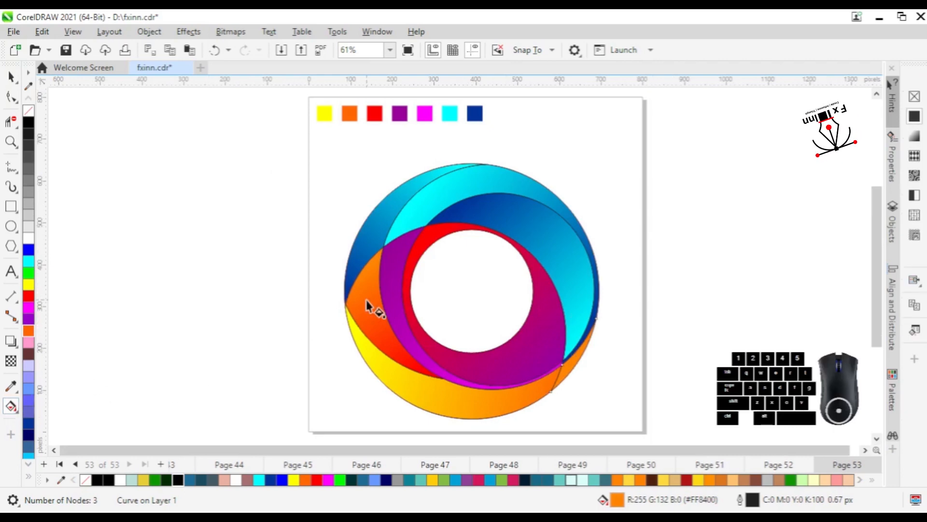
pyautogui.click(915, 136)
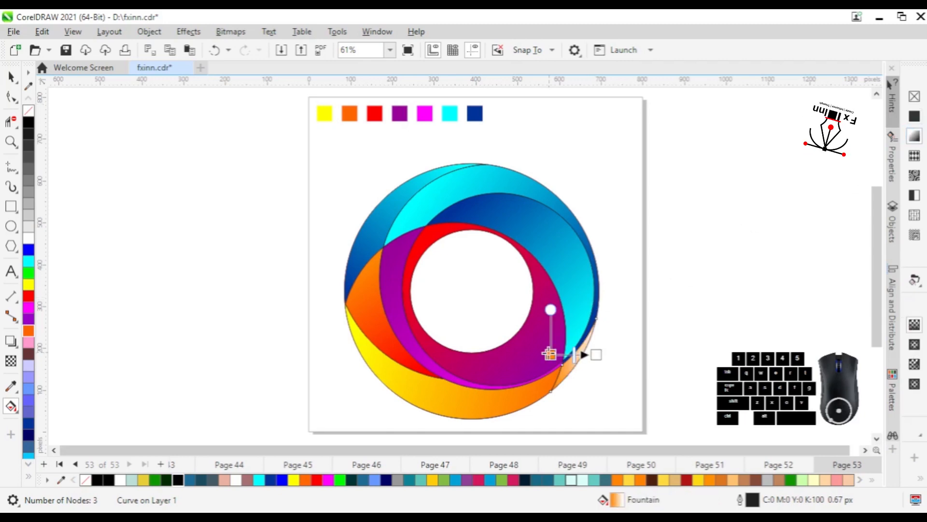
pyautogui.moveTo(550, 354); pyautogui.dragTo(556, 381)
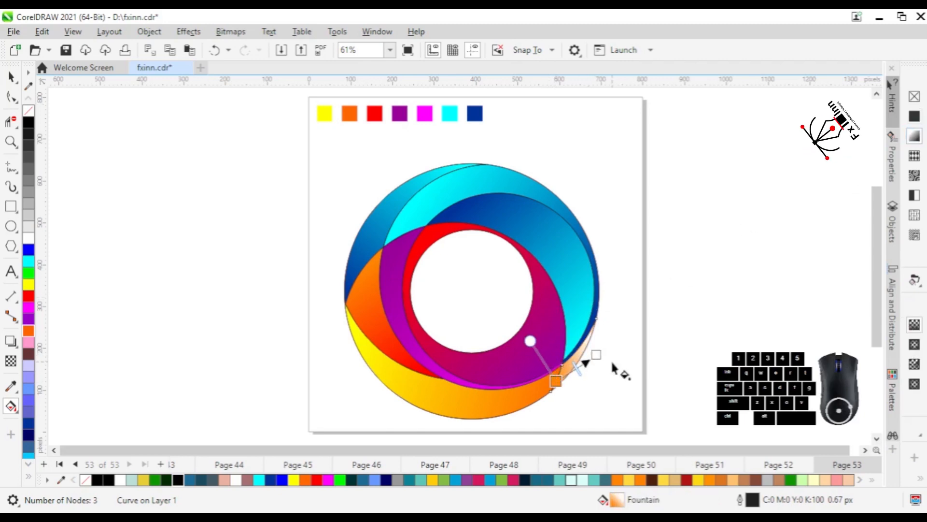
pyautogui.moveTo(596, 355); pyautogui.dragTo(597, 333)
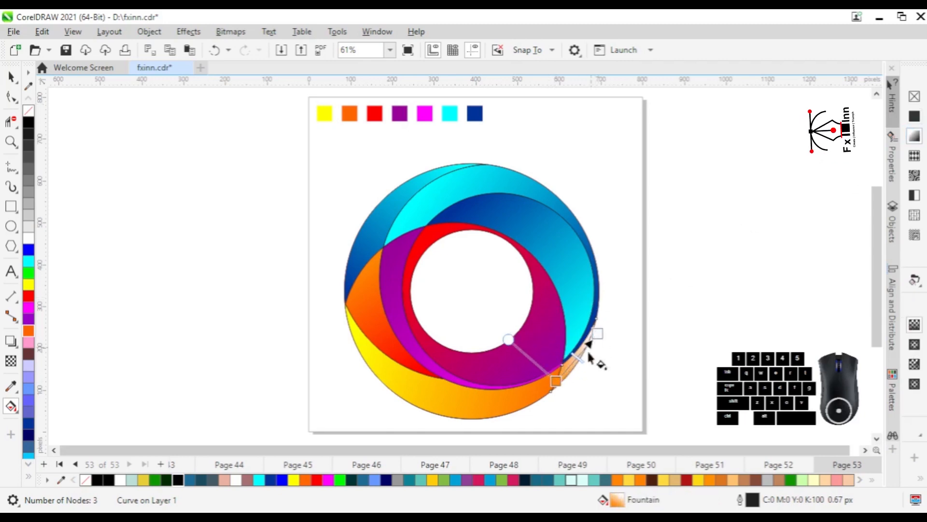
# Colour the sliver's gradient from the swatches, with dark blue at the lower-left start and cyan at the upper-right end
pyautogui.click(570, 380)
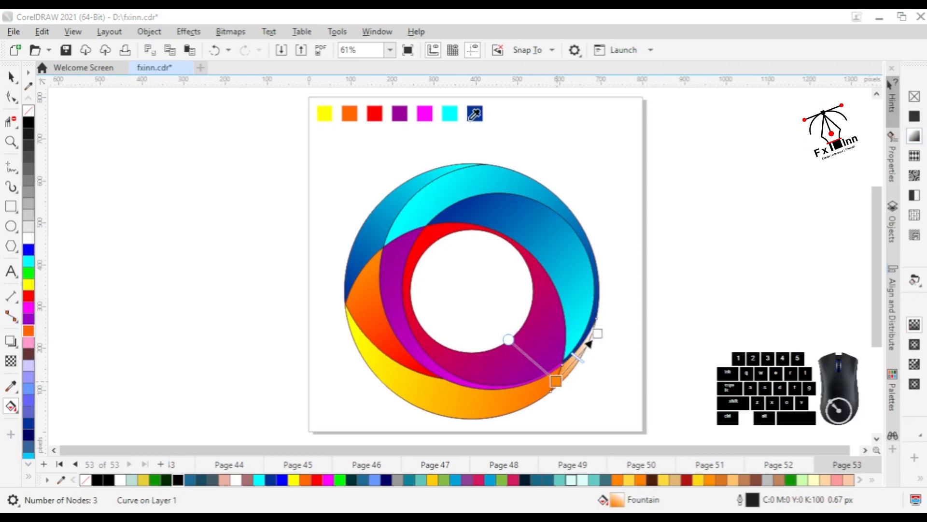
pyautogui.click(480, 115)
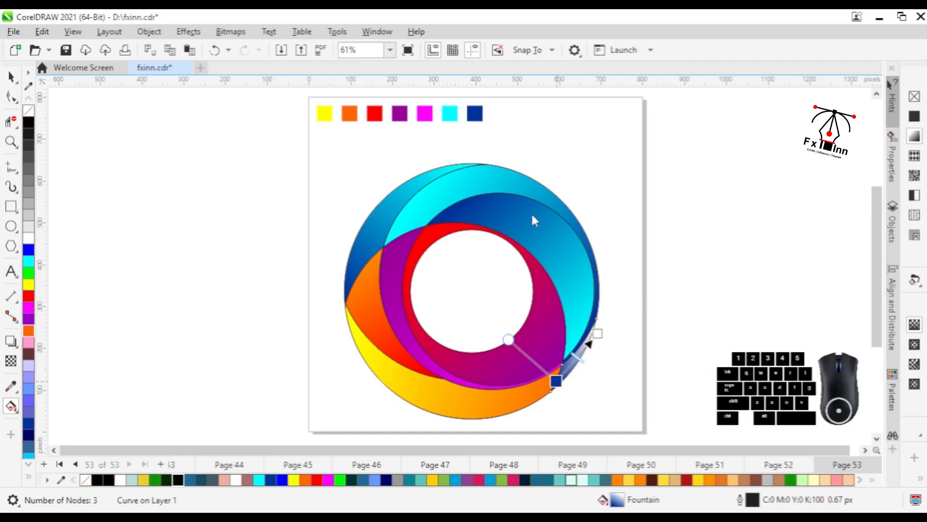
pyautogui.click(545, 150)
pyautogui.click(598, 334)
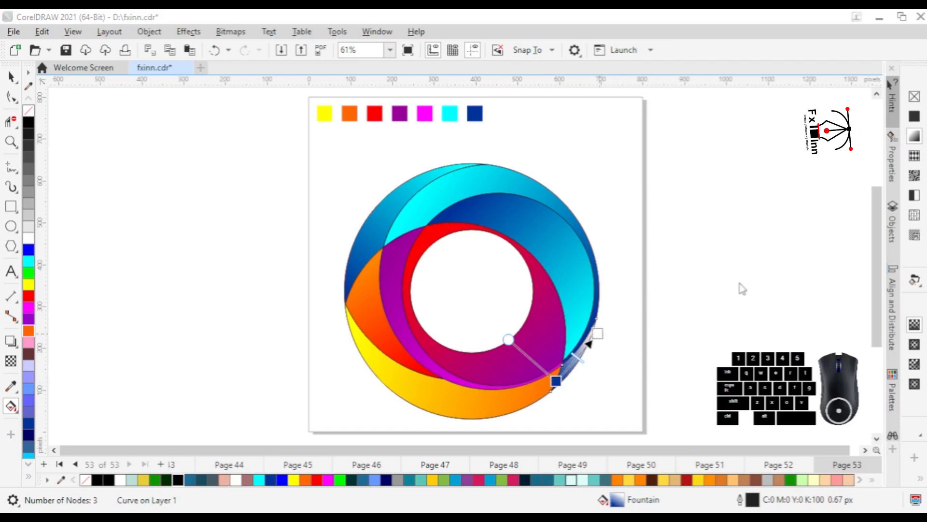
pyautogui.click(450, 114)
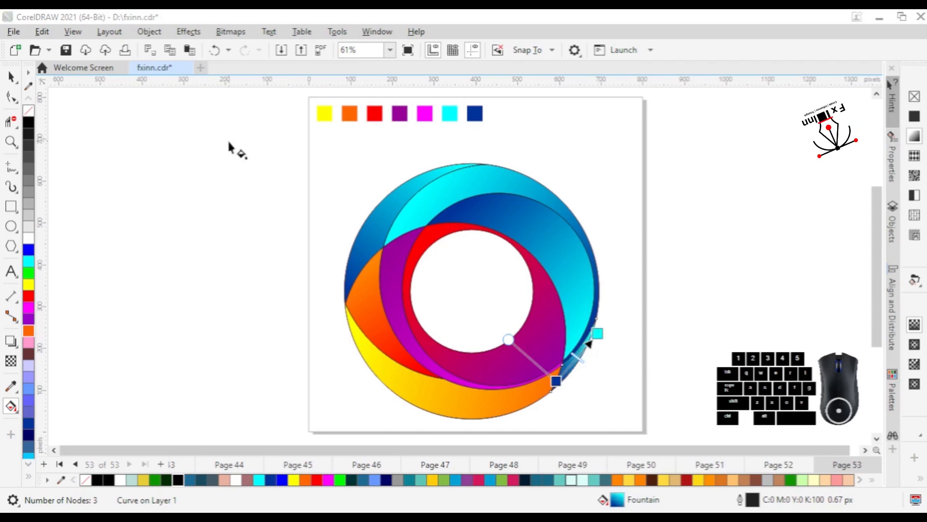
# Remove the outlines from all the shapes of the circular logo and group them, leaving the colour swatches out
pyautogui.click(11, 77)
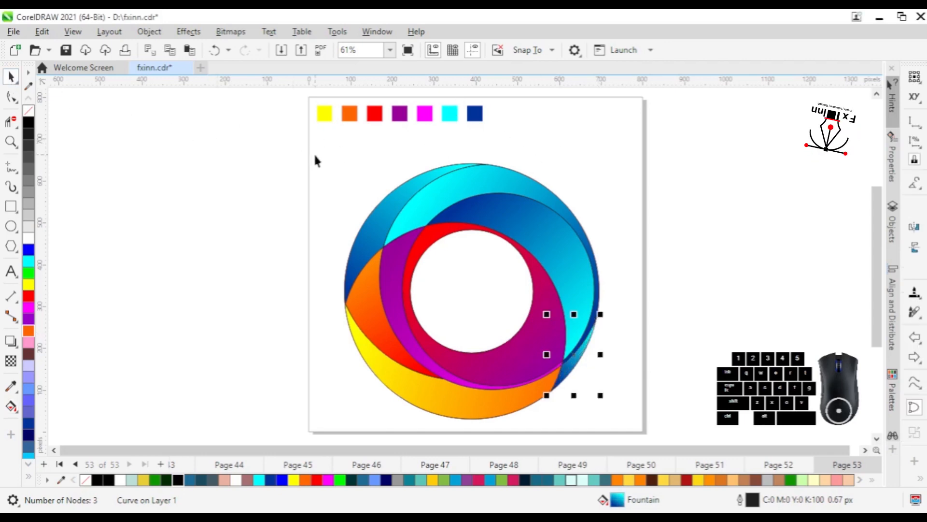
pyautogui.moveTo(303, 149); pyautogui.dragTo(631, 427)
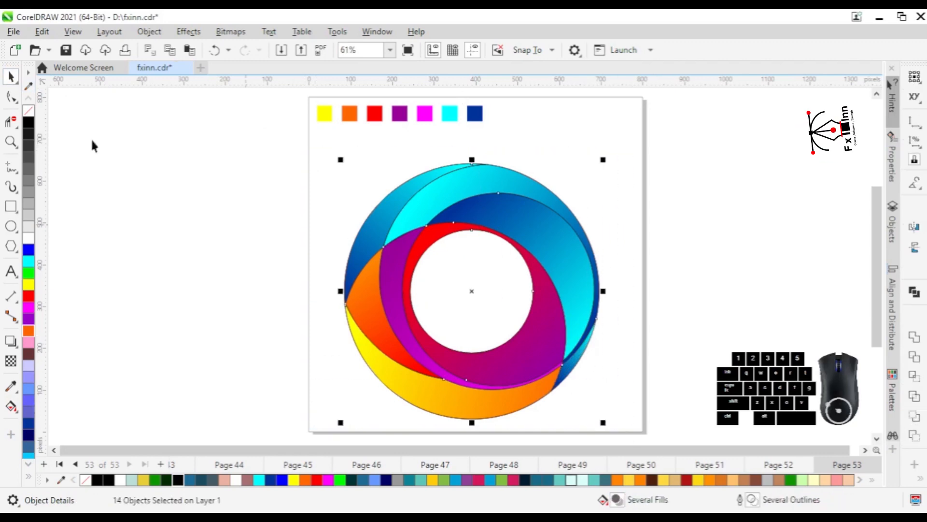
pyautogui.rightClick(29, 111)
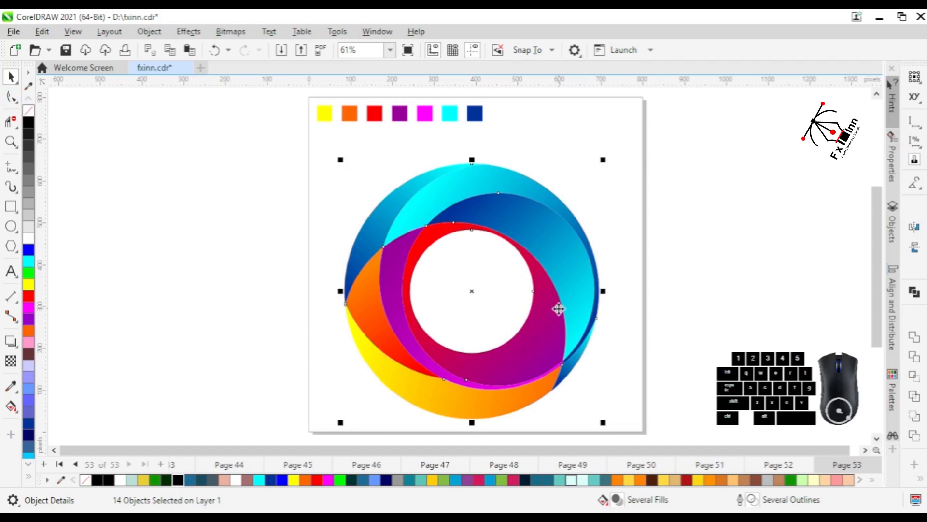
pyautogui.hotkey('ctrl', 'g')
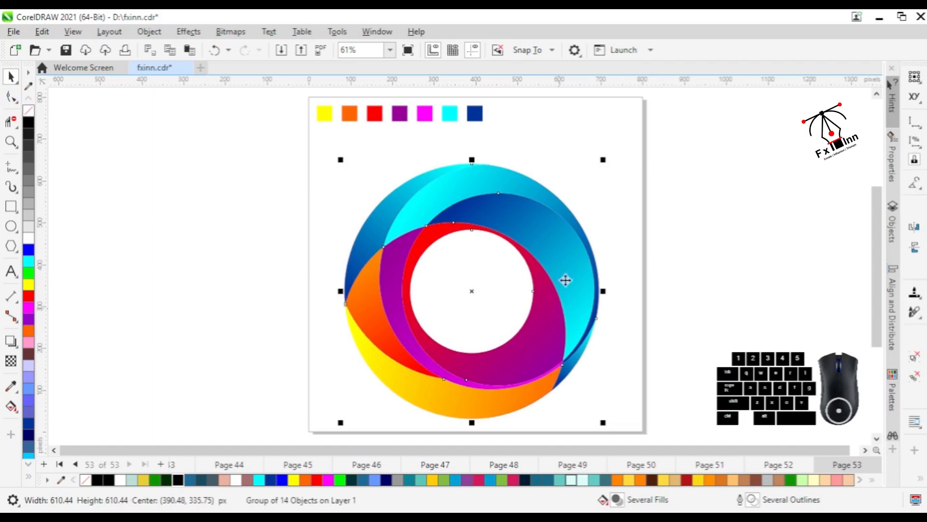
# Move the grouped logo up and to the right, centring it at about (421, 372) px, and deselect it
pyautogui.moveTo(554, 258); pyautogui.dragTo(568, 244)
pyautogui.keyDown('ctrl'); pyautogui.click(515, 256); pyautogui.keyUp('ctrl')
pyautogui.click(516, 255)
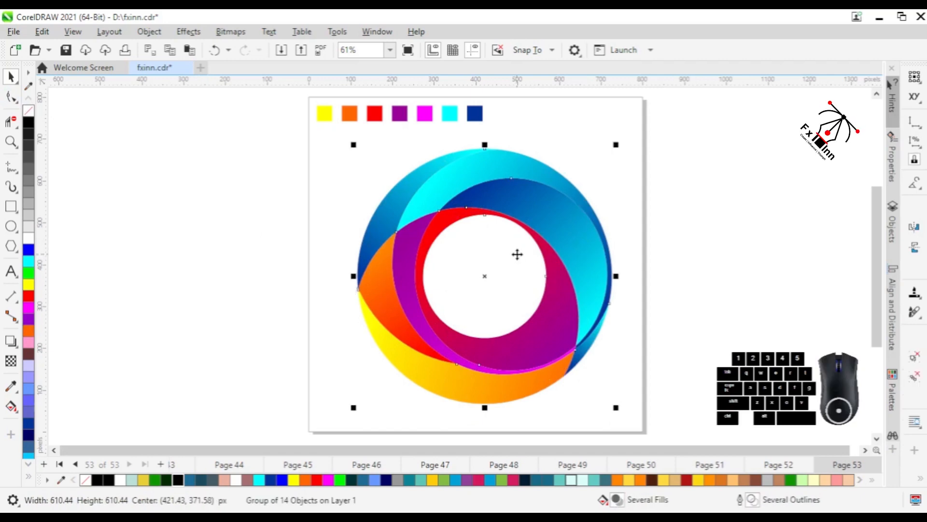
pyautogui.click(631, 213)
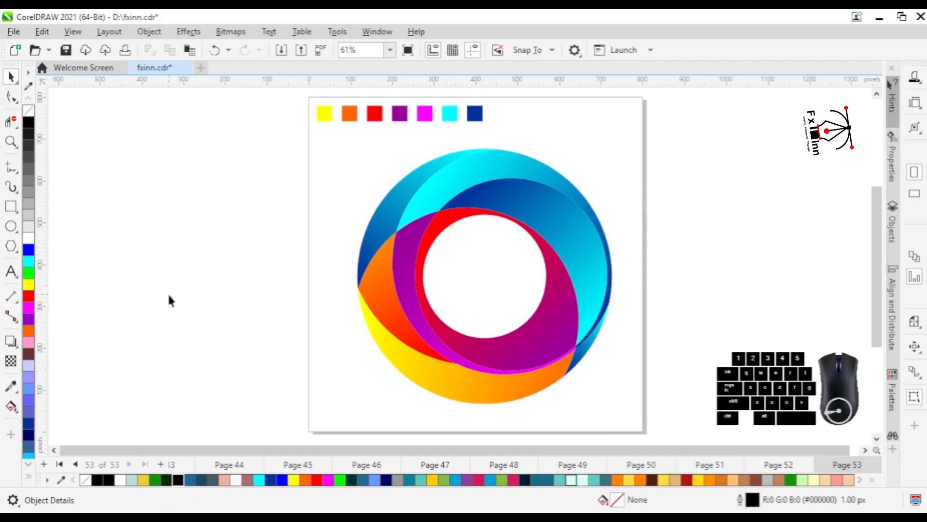
# Add a page-sized rectangle behind the logo and fill it with black as the background
pyautogui.doubleClick(11, 205)
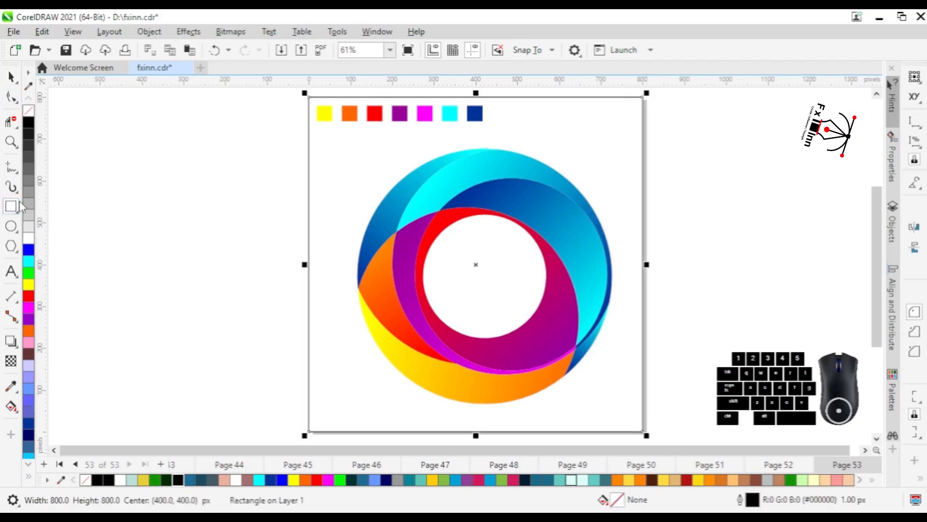
pyautogui.click(29, 122)
# Frame the logo closely in the view, deselect the background rectangle and save the document
pyautogui.press('z')
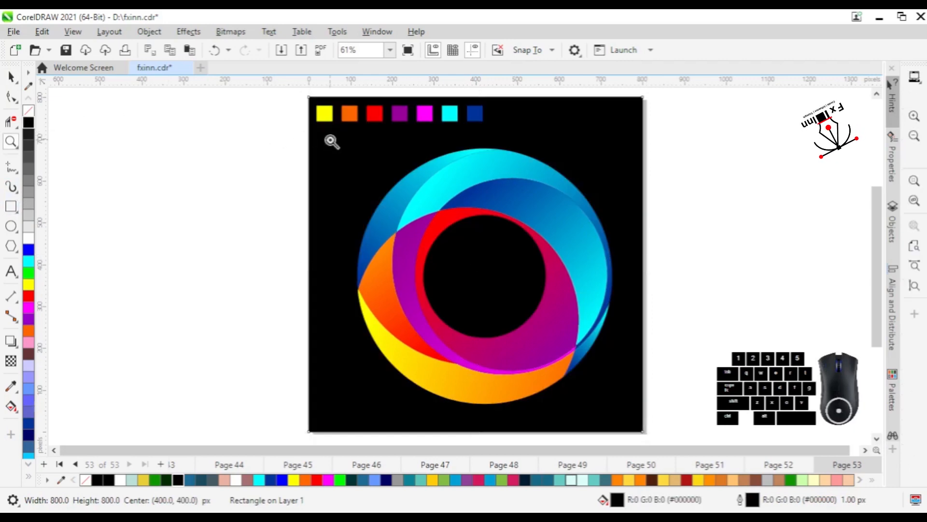
pyautogui.moveTo(331, 141); pyautogui.dragTo(631, 411)
pyautogui.press('space')
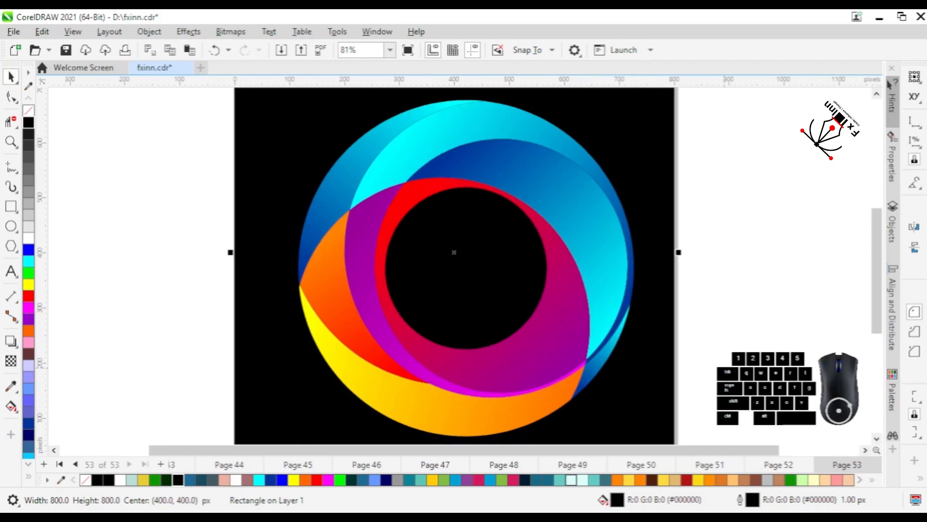
pyautogui.press('Escape')
pyautogui.hotkey('ctrl', 's')
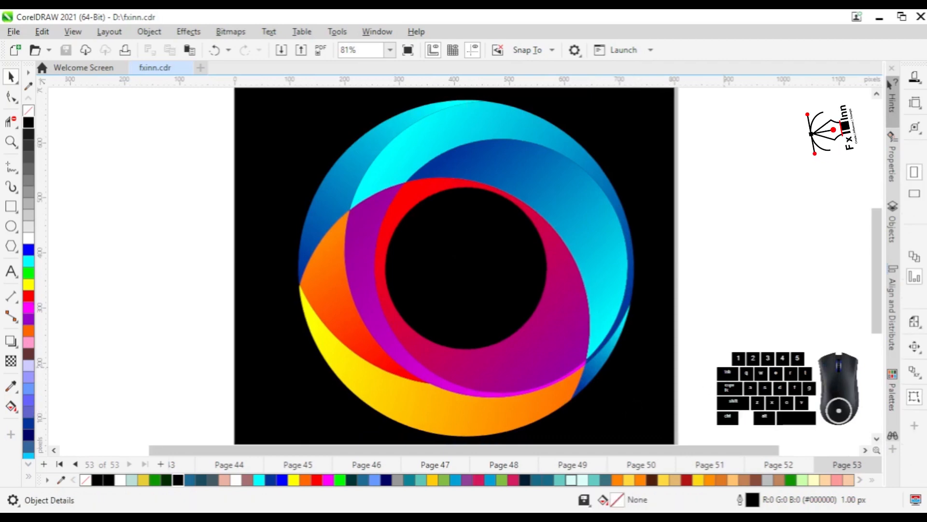